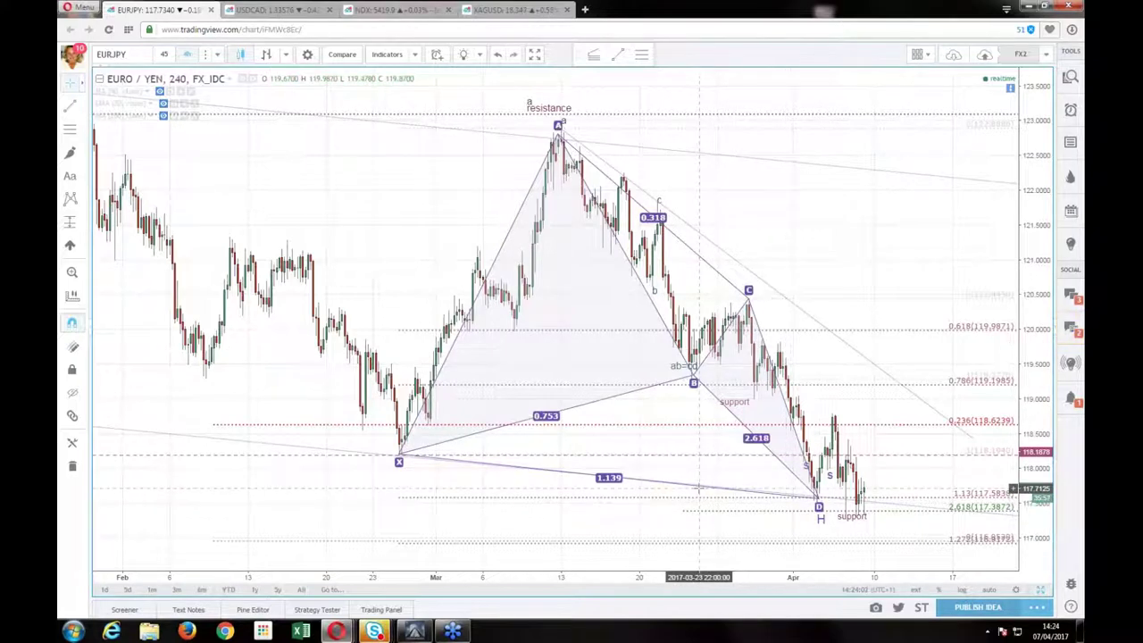
- Delete the two "s" text labels near point D of the harmonic pattern on the EURJPY chart
drag(857, 403, 907, 389)
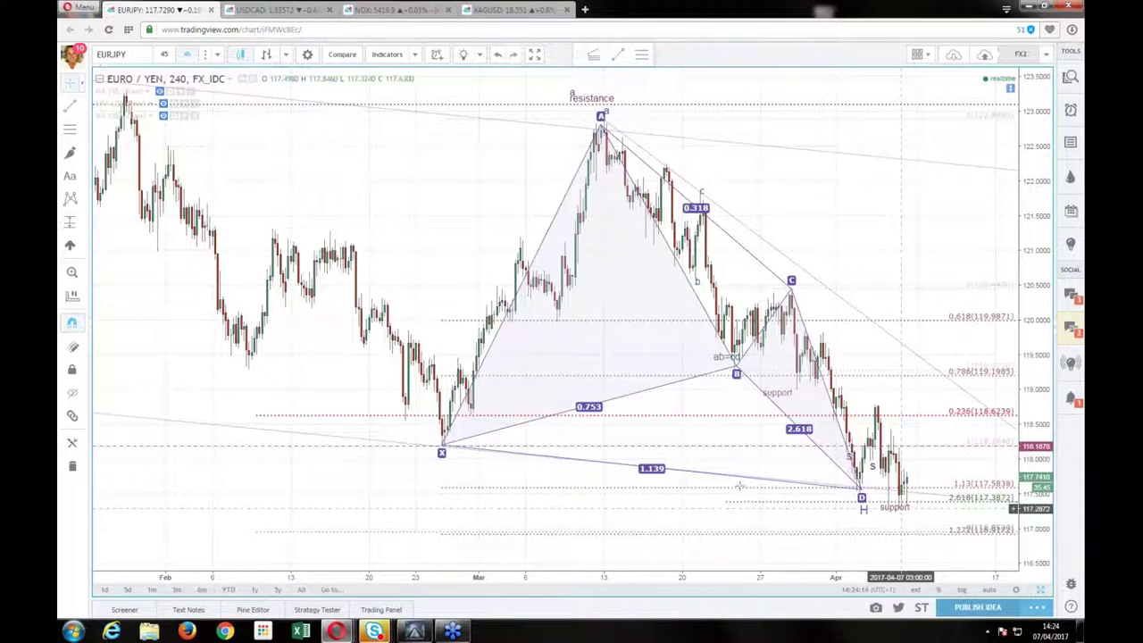
drag(701, 462, 684, 467)
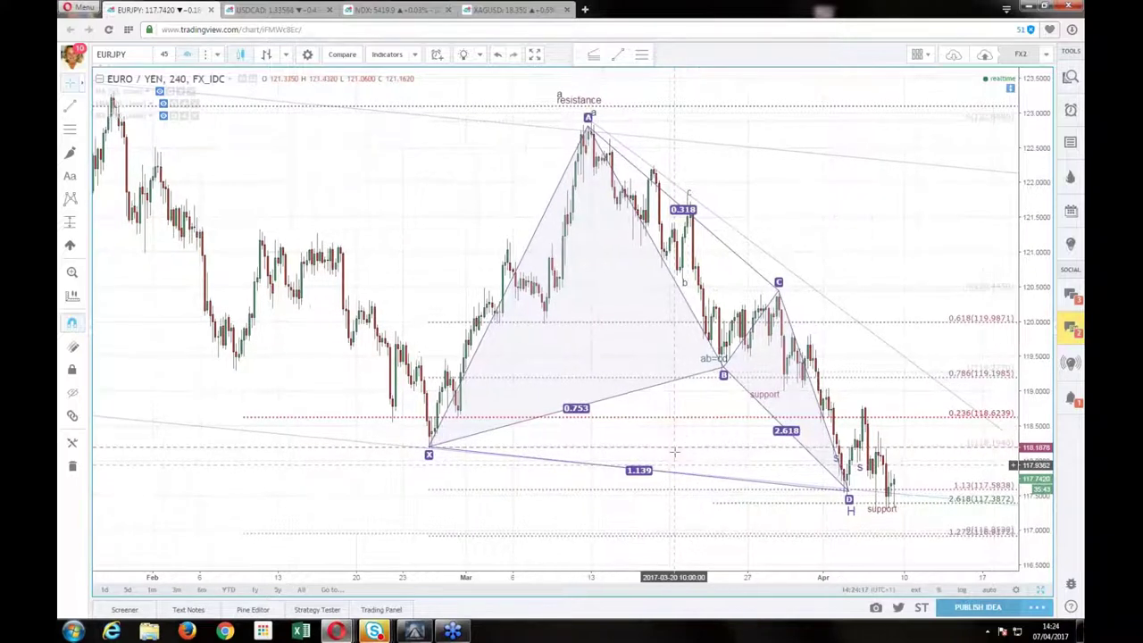
click(861, 467)
key(Delete)
click(836, 459)
key(Delete)
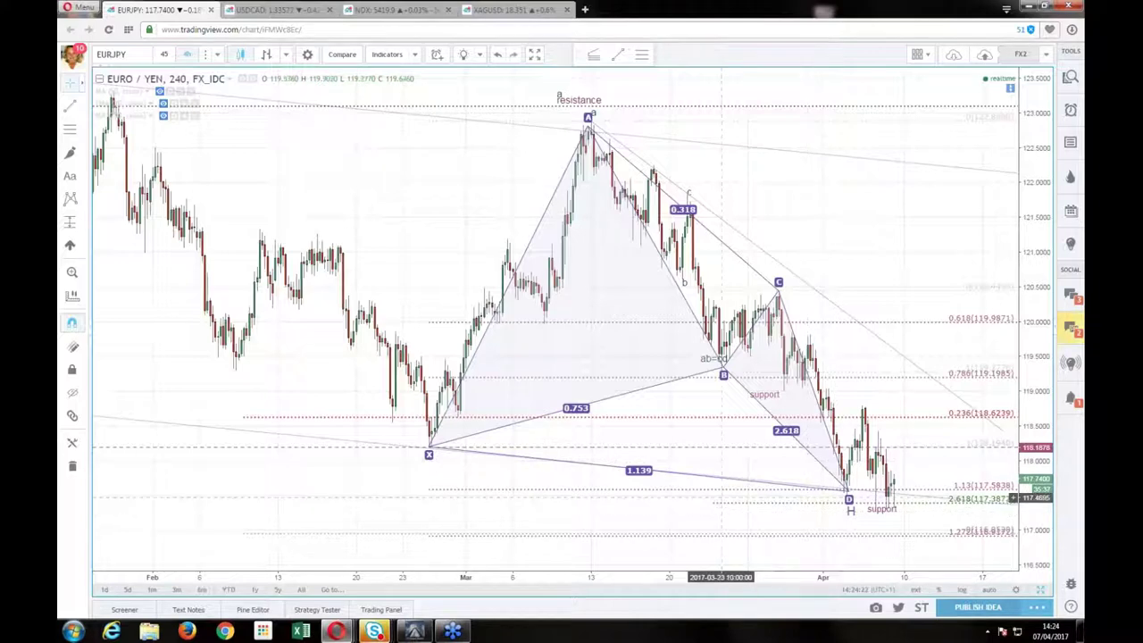
drag(811, 502, 671, 505)
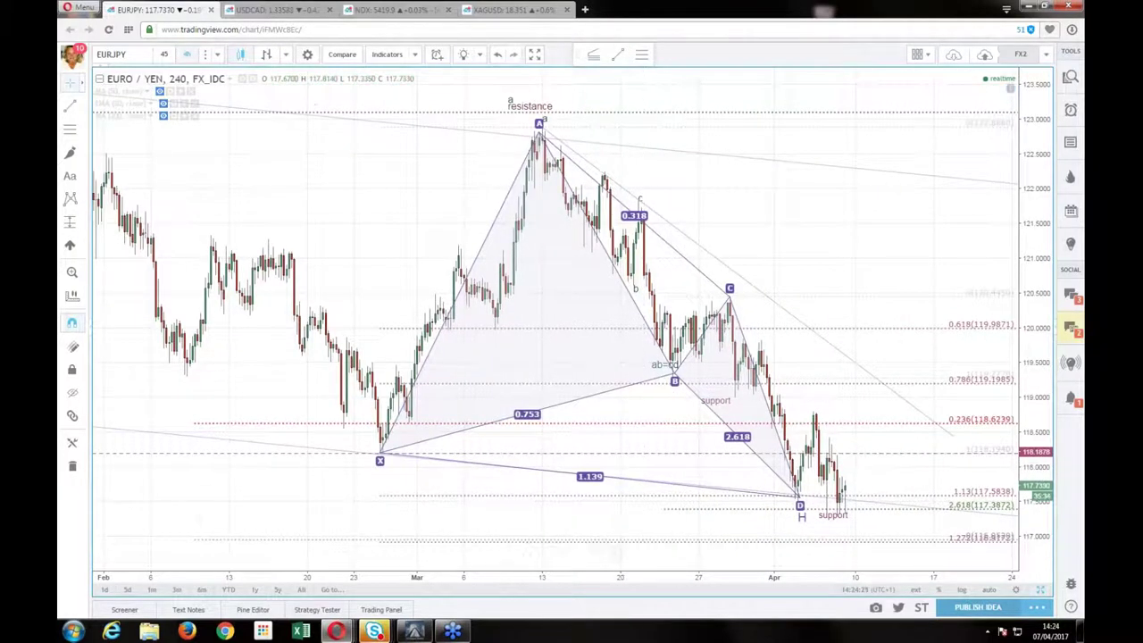
- Switch to the FX1 layout, enlarge the EURUSD chart to full size and set its interval to 4 hours
click(299, 13)
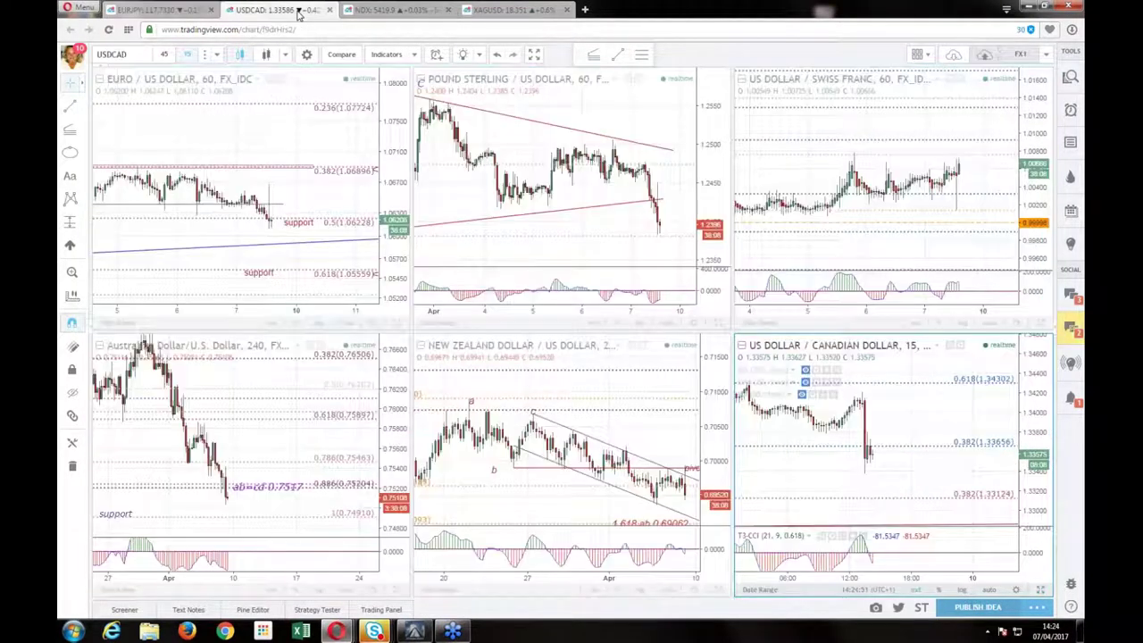
click(399, 323)
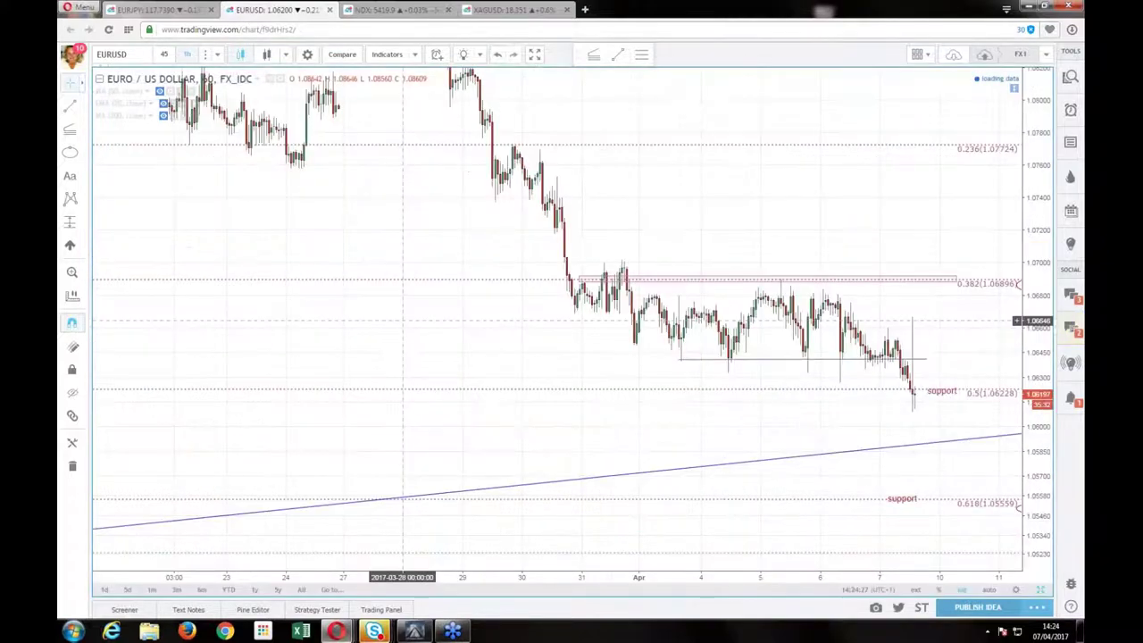
click(217, 54)
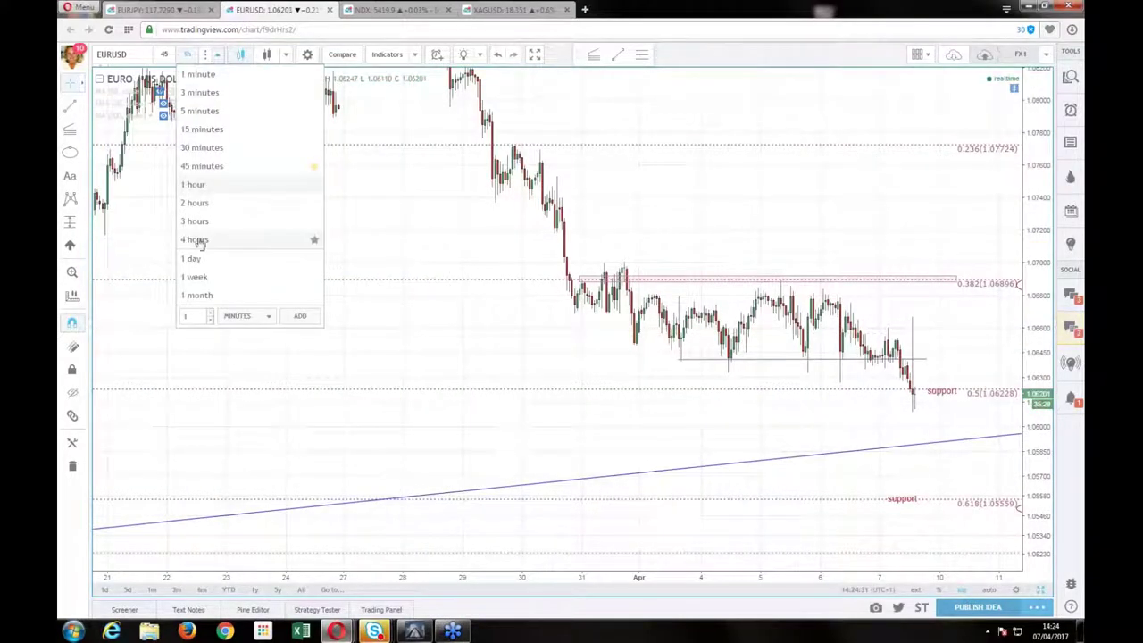
click(247, 239)
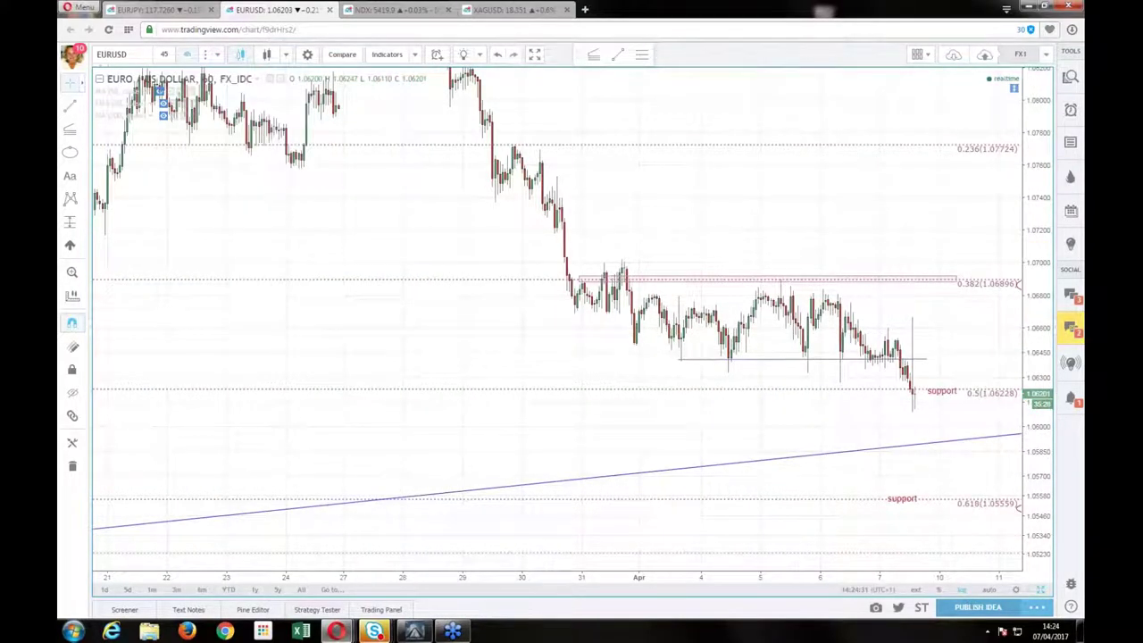
- Examine the EURUSD A, B and C swing points together with the Fibonacci retracement levels and the rising trendline
drag(1023, 320, 1032, 566)
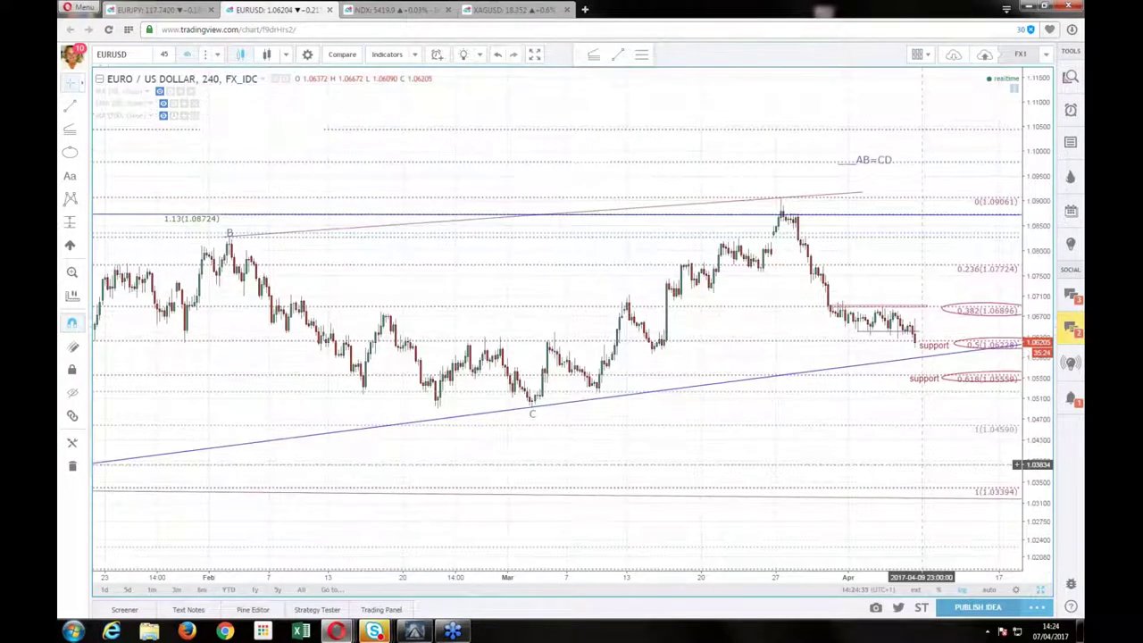
drag(404, 575, 758, 375)
drag(1024, 239, 1019, 89)
drag(743, 246, 566, 195)
mouse_move(1027, 195)
mouse_down()
mouse_move(1027, 178)
mouse_move(1027, 209)
mouse_up()
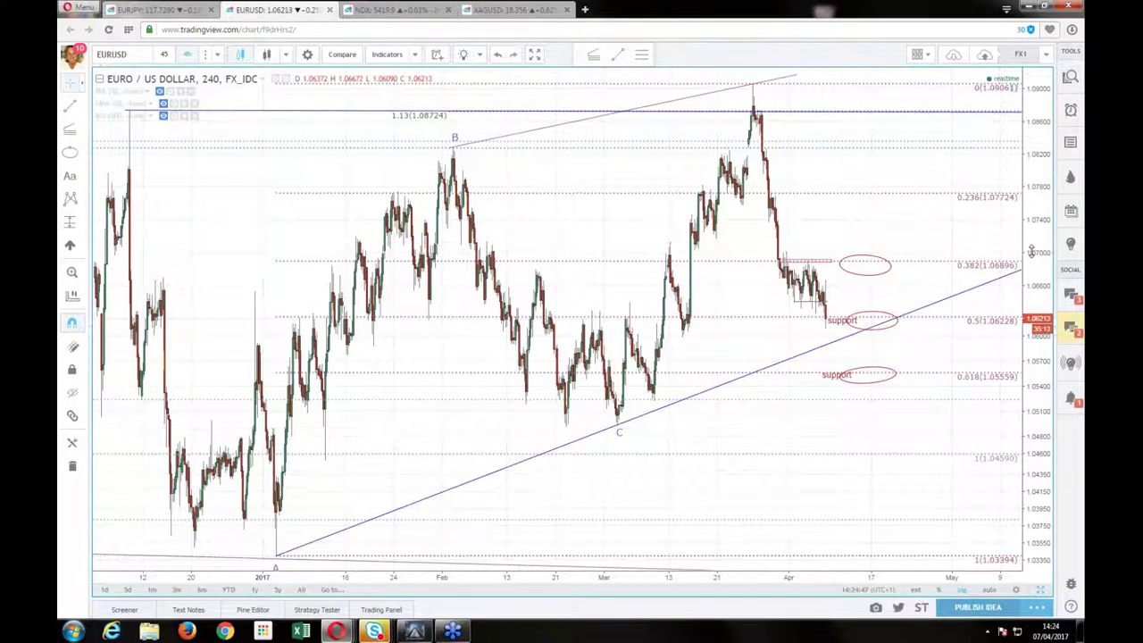
drag(1032, 251, 1031, 266)
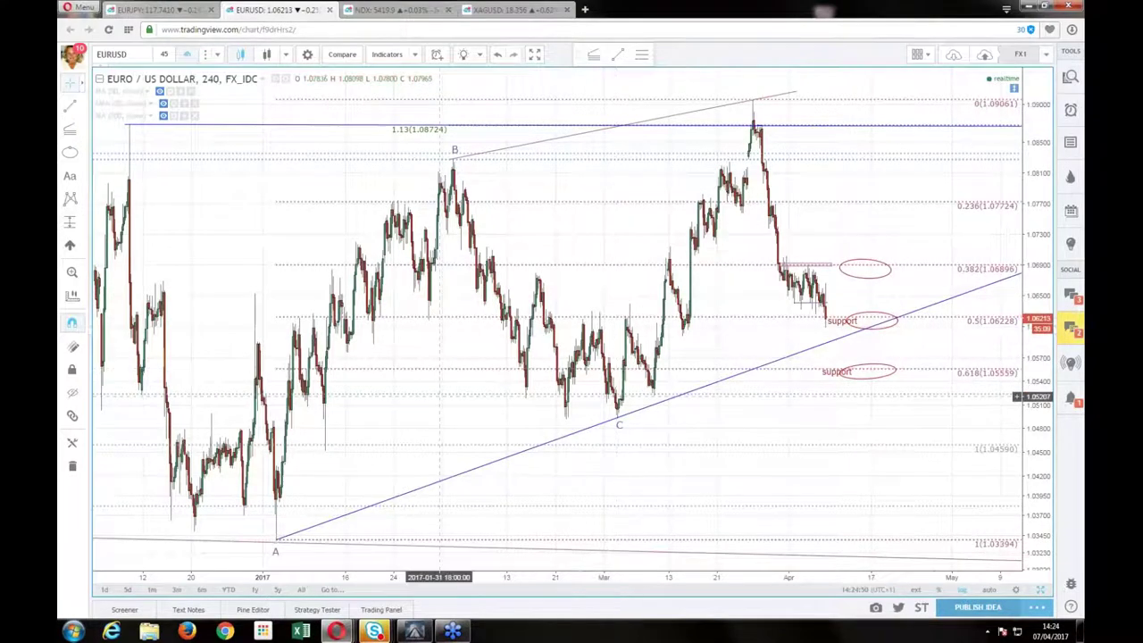
- Move the ellipse marking the 0.5 retracement level so that it surrounds the 1.06228 label
mouse_move(523, 416)
mouse_down()
mouse_move(563, 425)
mouse_move(531, 424)
mouse_up()
click(1008, 339)
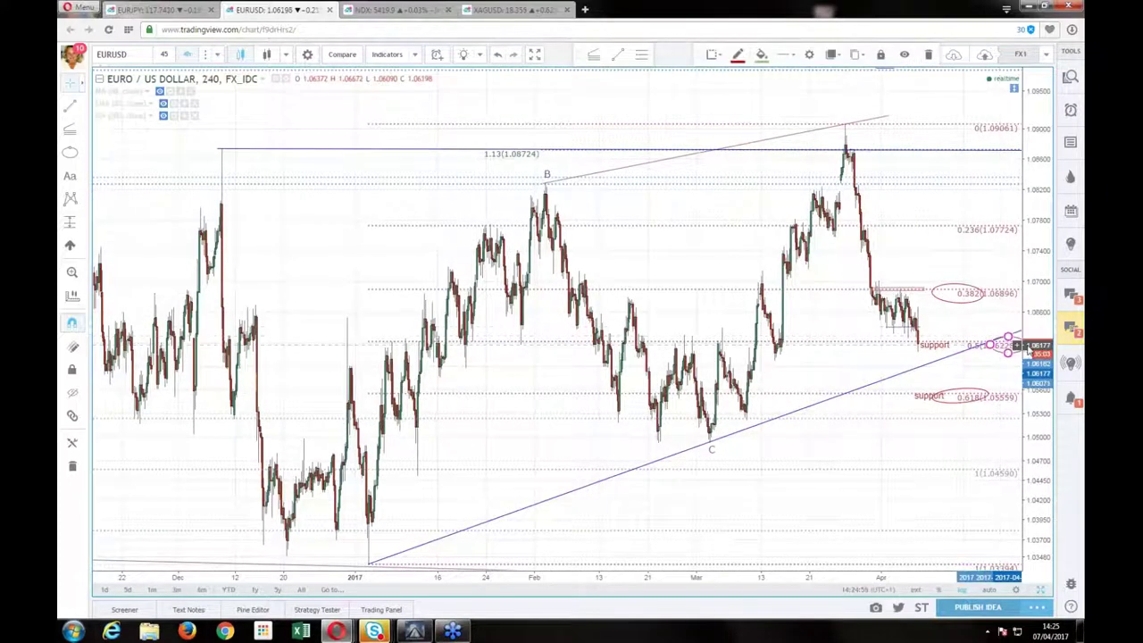
click(812, 383)
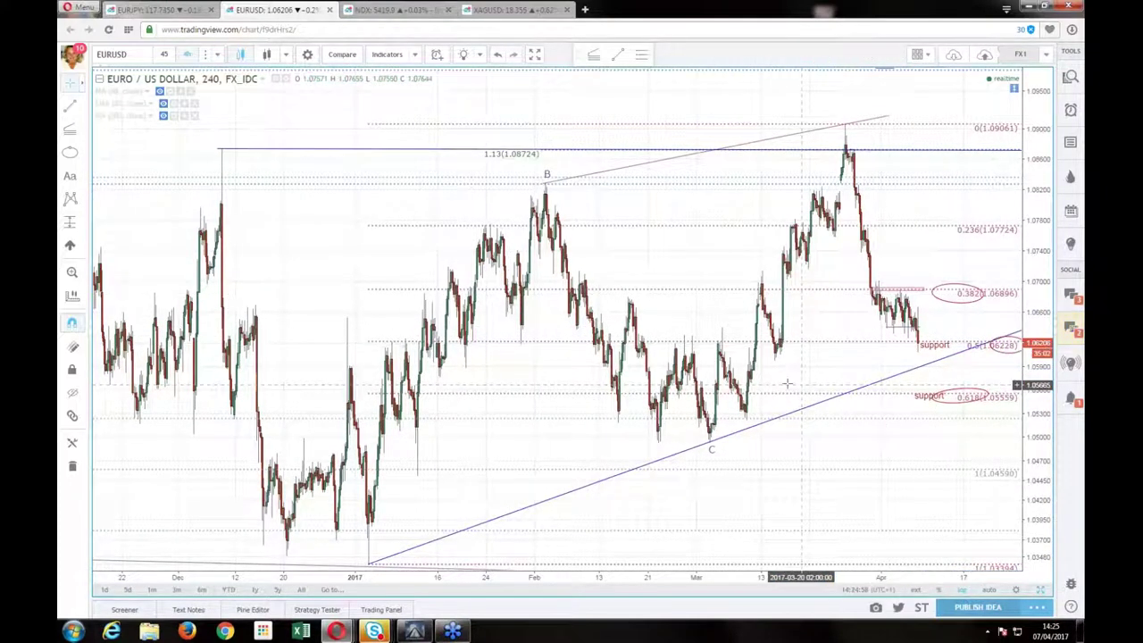
drag(761, 403, 755, 404)
scroll(755, 404, up, 2)
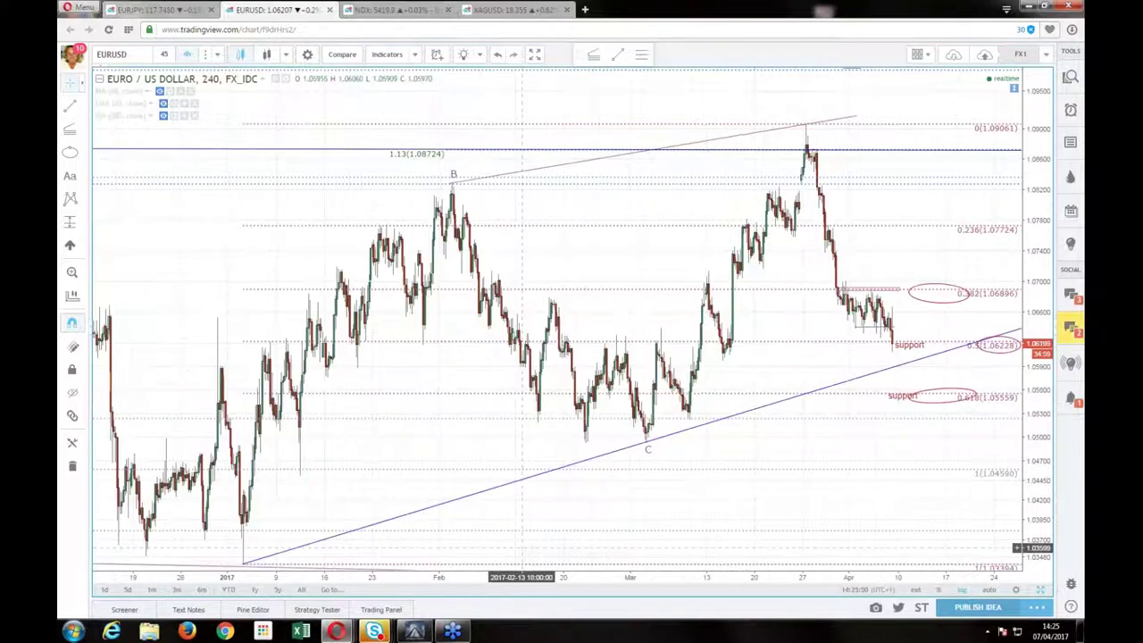
drag(522, 548, 570, 533)
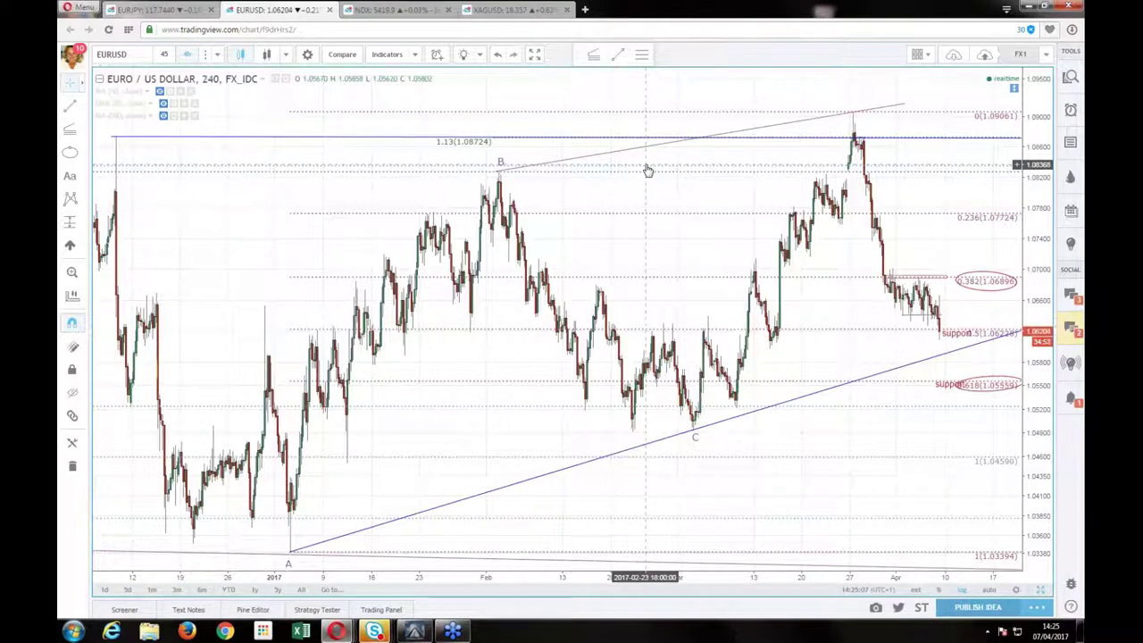
- Return to the EURJPY chart and view it on the 1 week interval with automatic price scaling
click(154, 8)
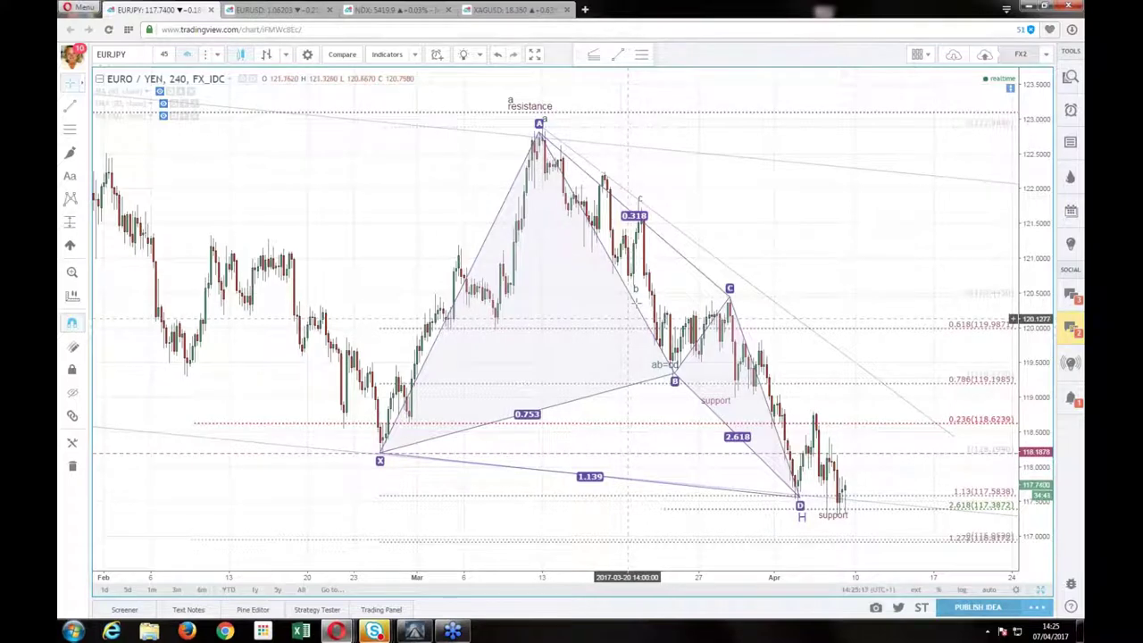
drag(416, 186, 442, 195)
click(217, 54)
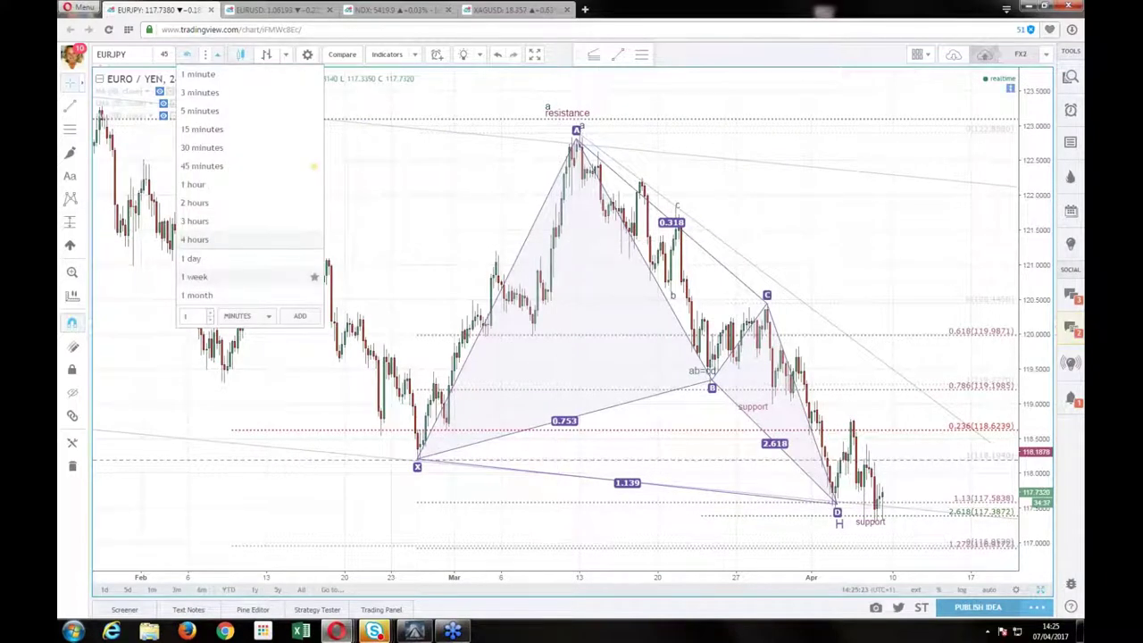
click(201, 239)
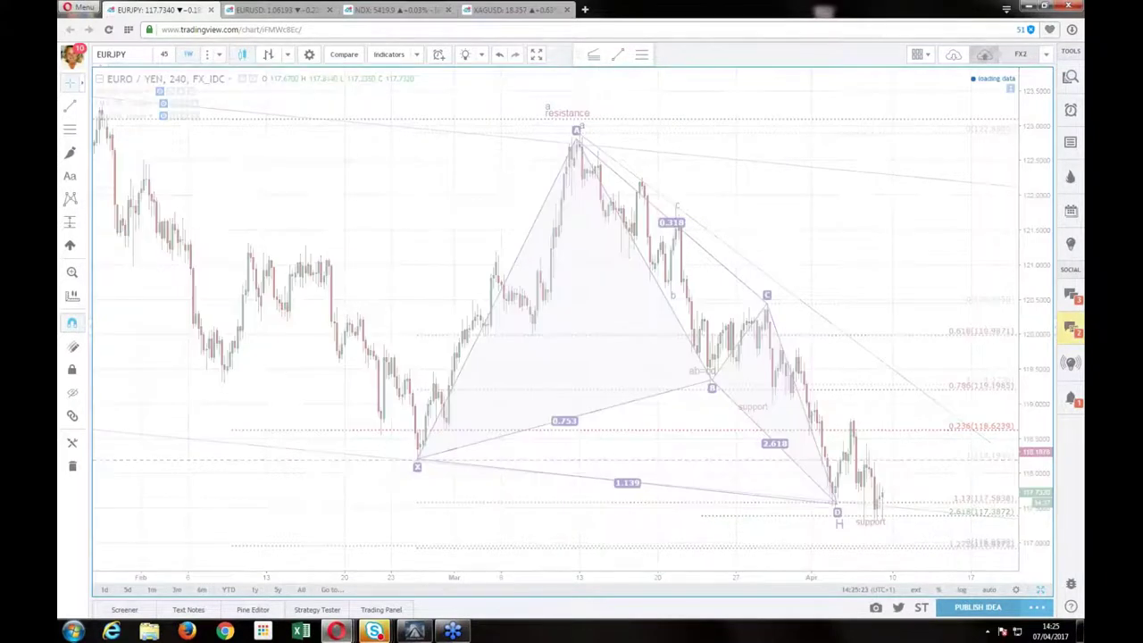
click(989, 589)
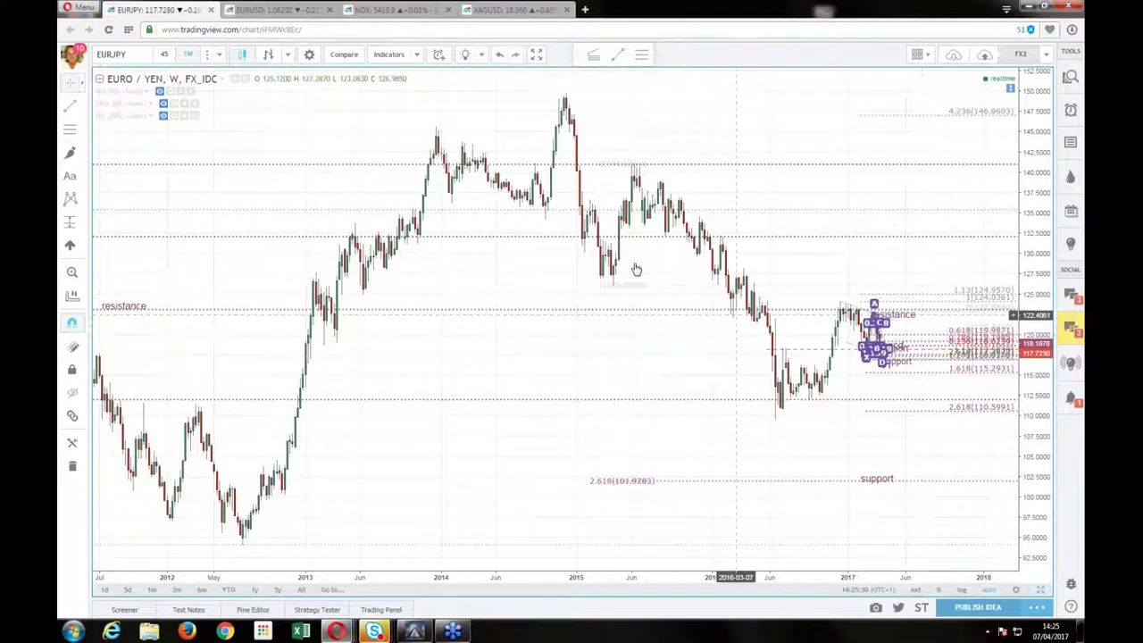
- View the EURJPY chart on the 1 day interval and return it to 4 hours
click(219, 55)
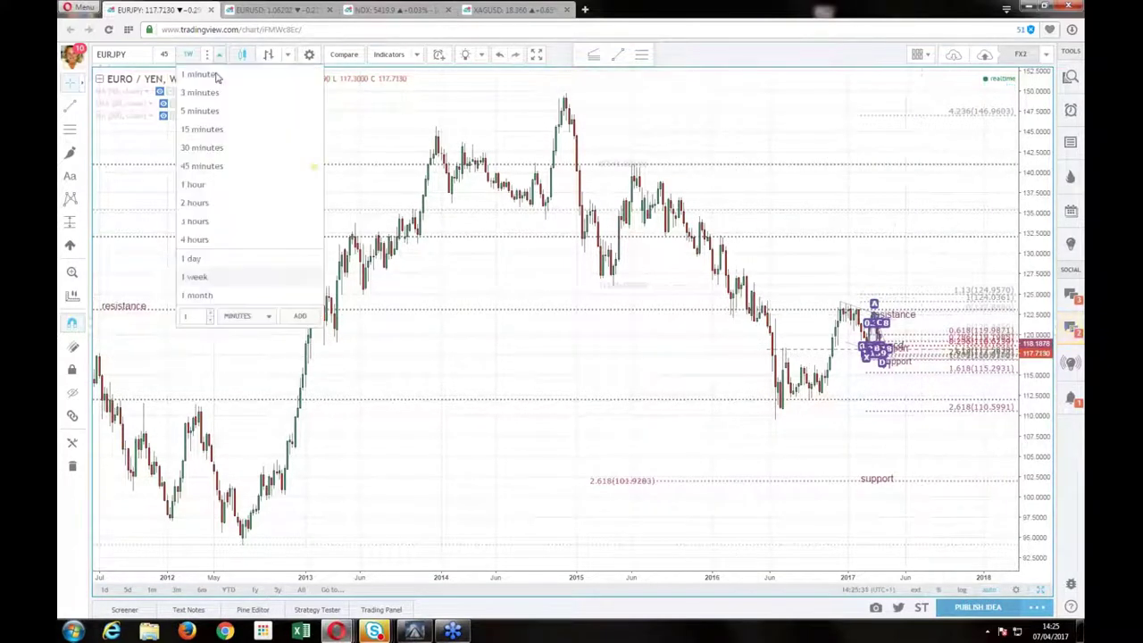
click(195, 259)
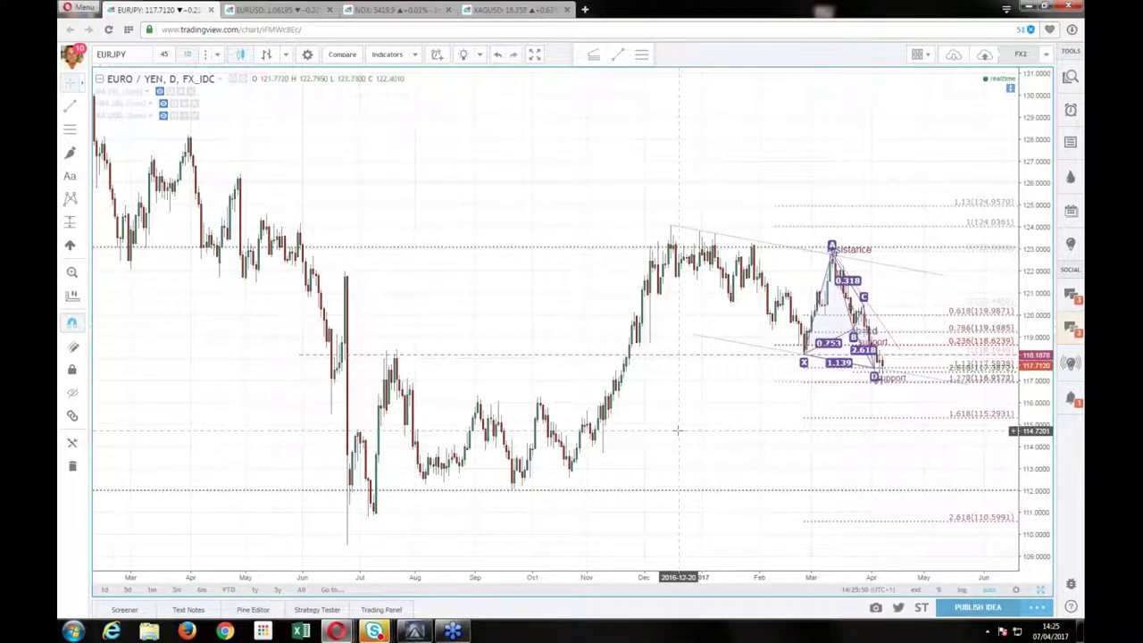
click(187, 55)
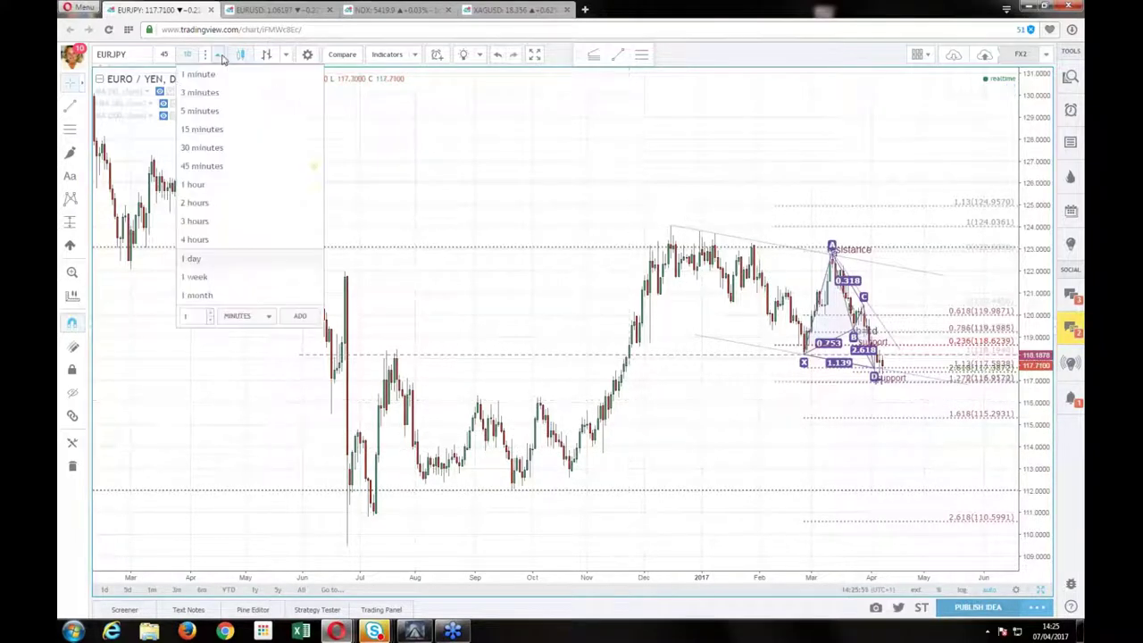
click(210, 242)
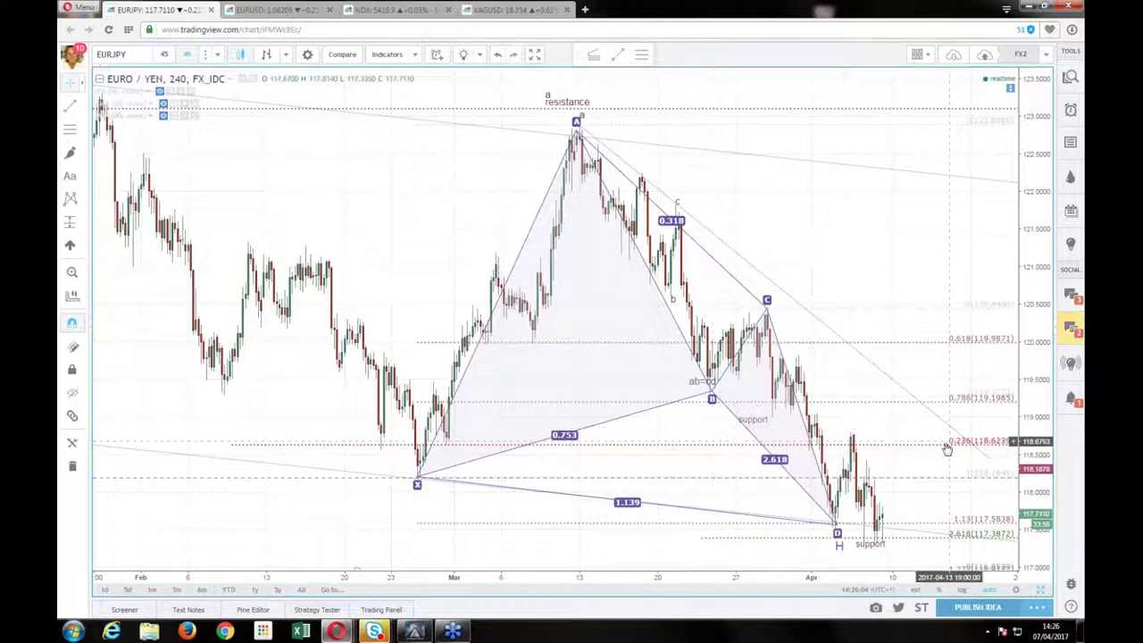
drag(1034, 432, 965, 458)
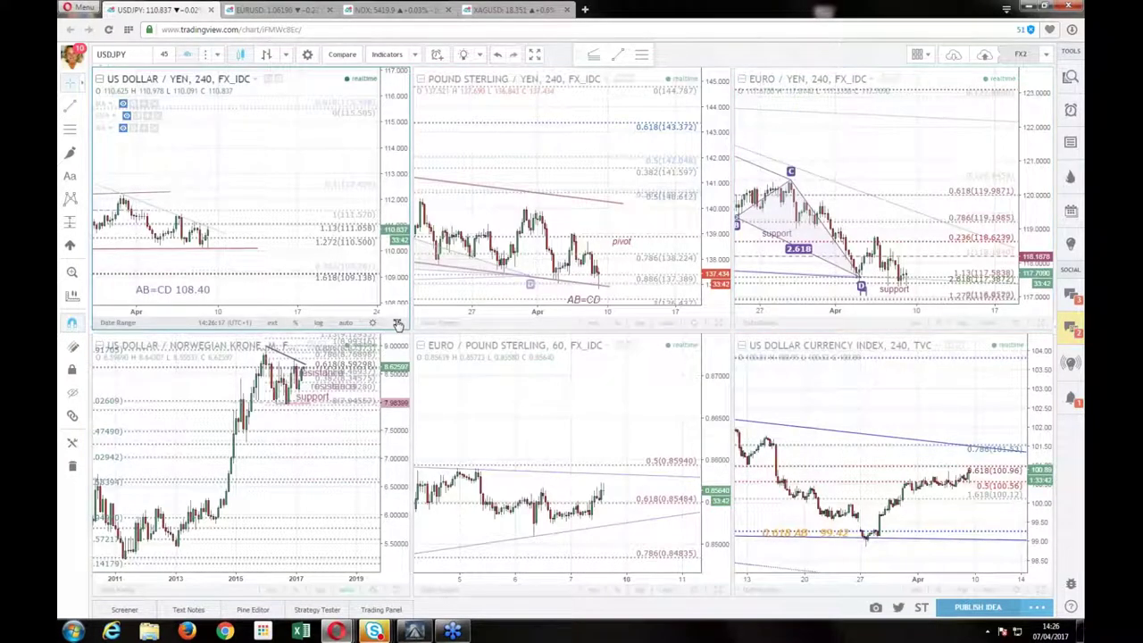
- Enlarge the USDJPY chart on the 4 hours interval and examine its A, B and C swing against the AB=CD 108.40 target
click(398, 325)
click(217, 54)
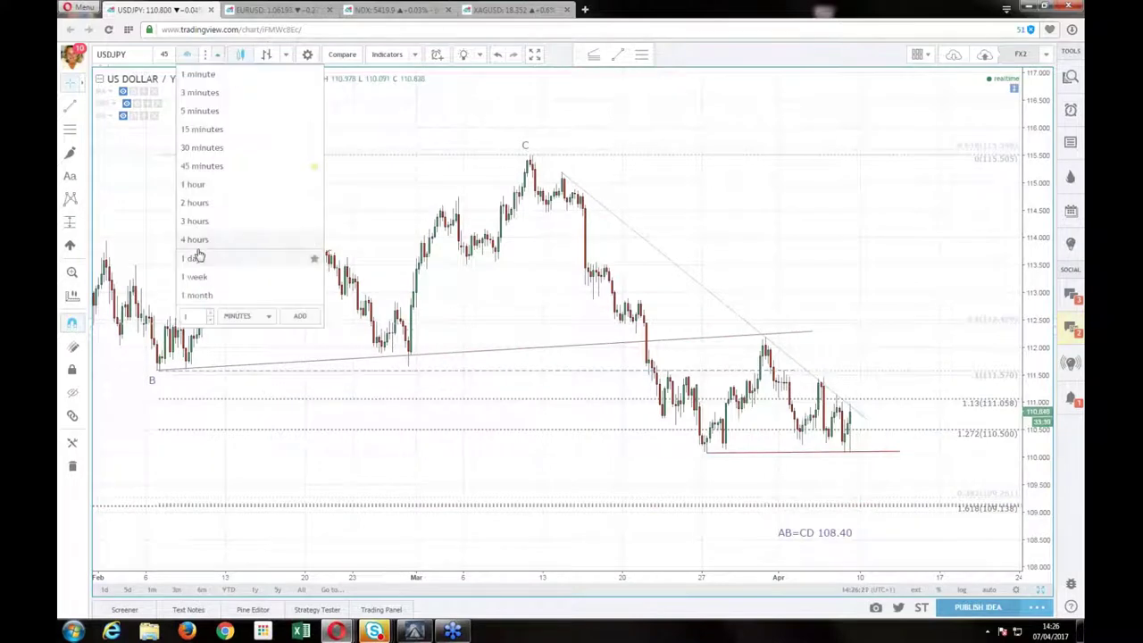
click(195, 240)
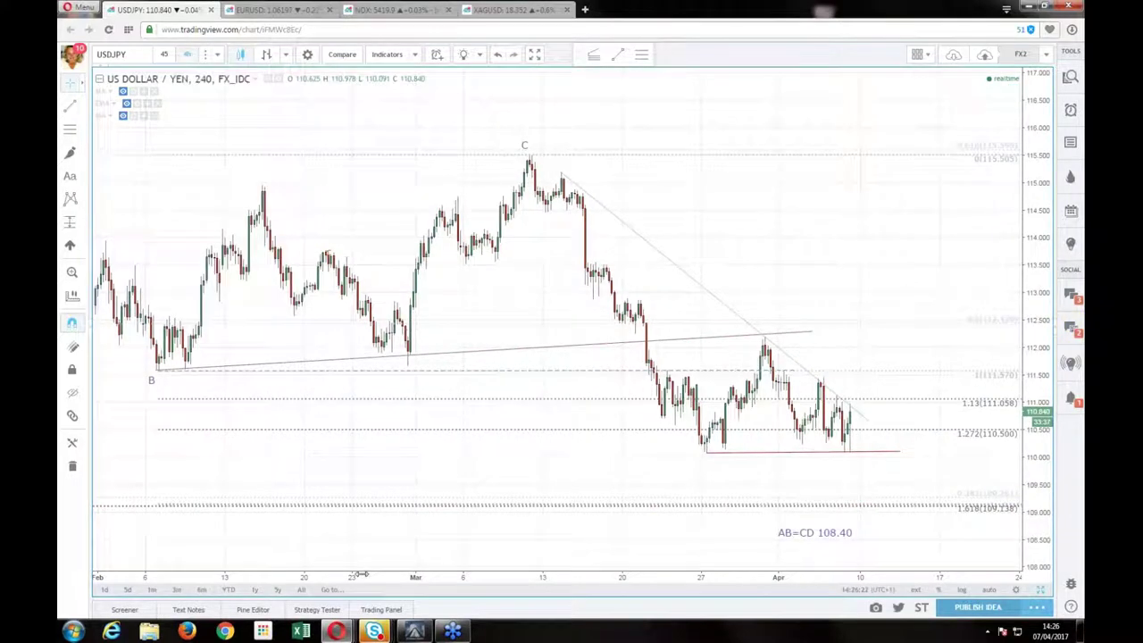
scroll(507, 393, down, 3)
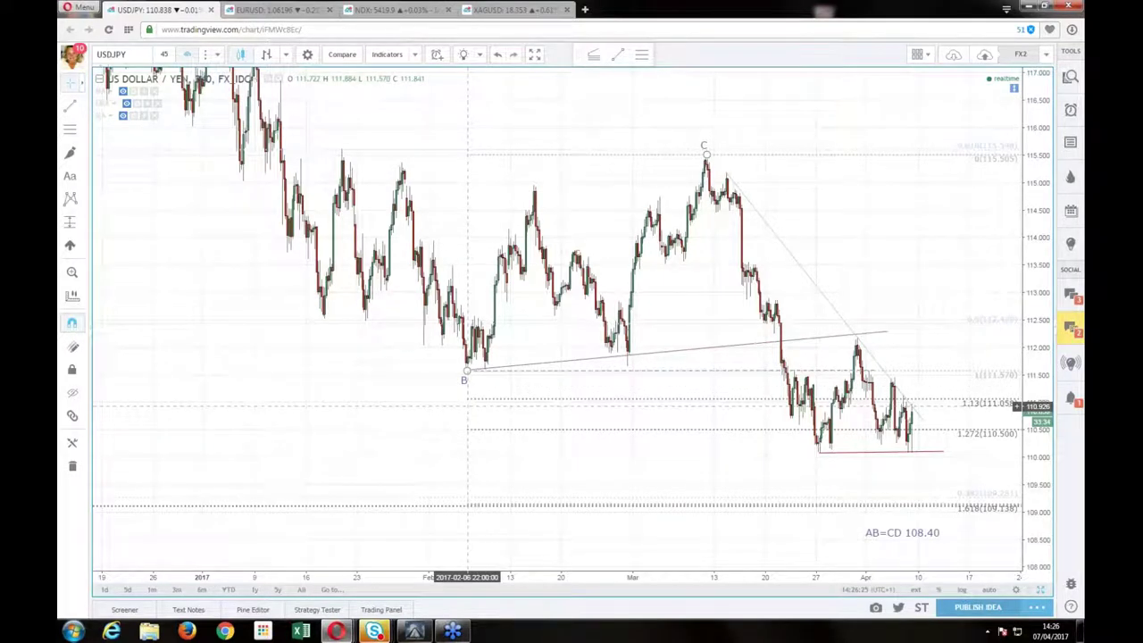
drag(467, 406, 414, 441)
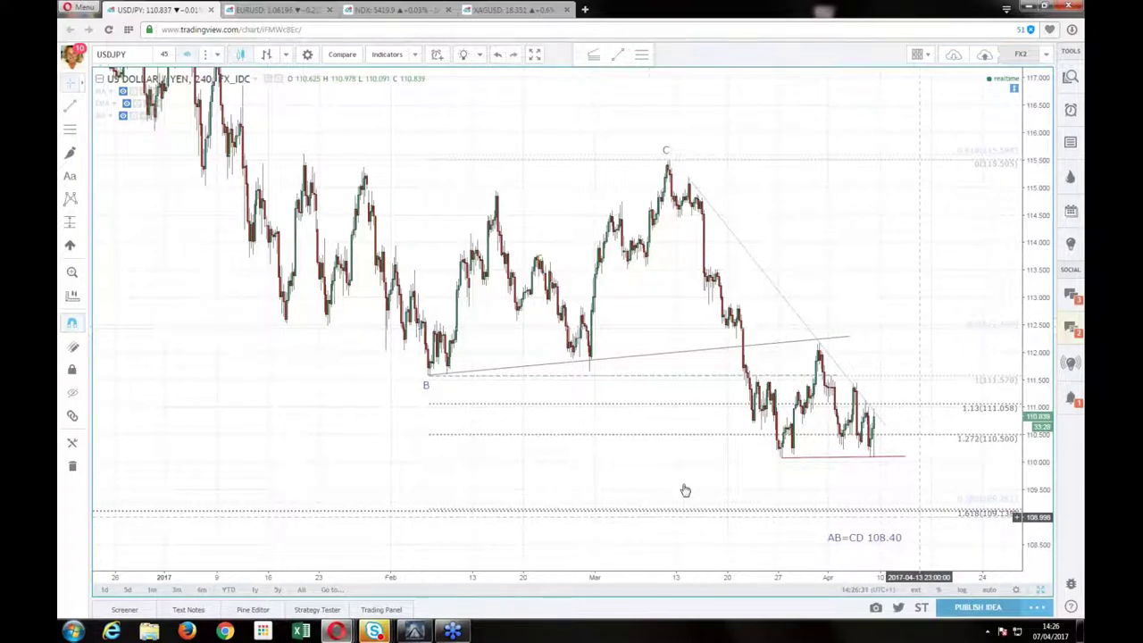
drag(688, 487, 725, 520)
drag(1032, 216, 1032, 325)
drag(932, 286, 932, 319)
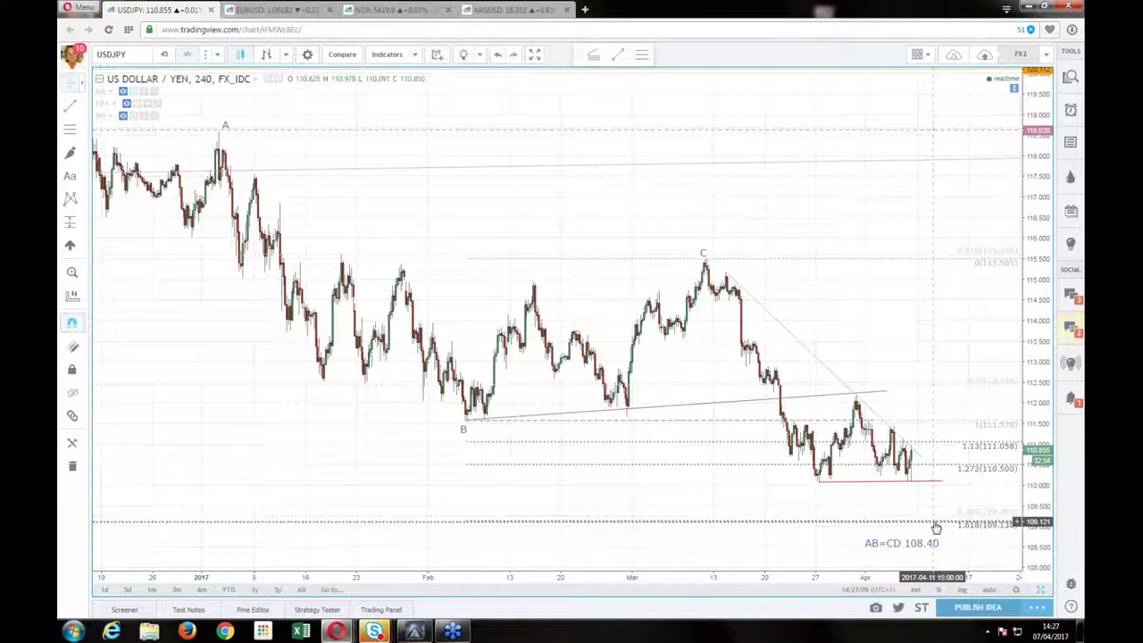
- Switch to the XAGUSD chart and set its interval to 1 day
click(1041, 593)
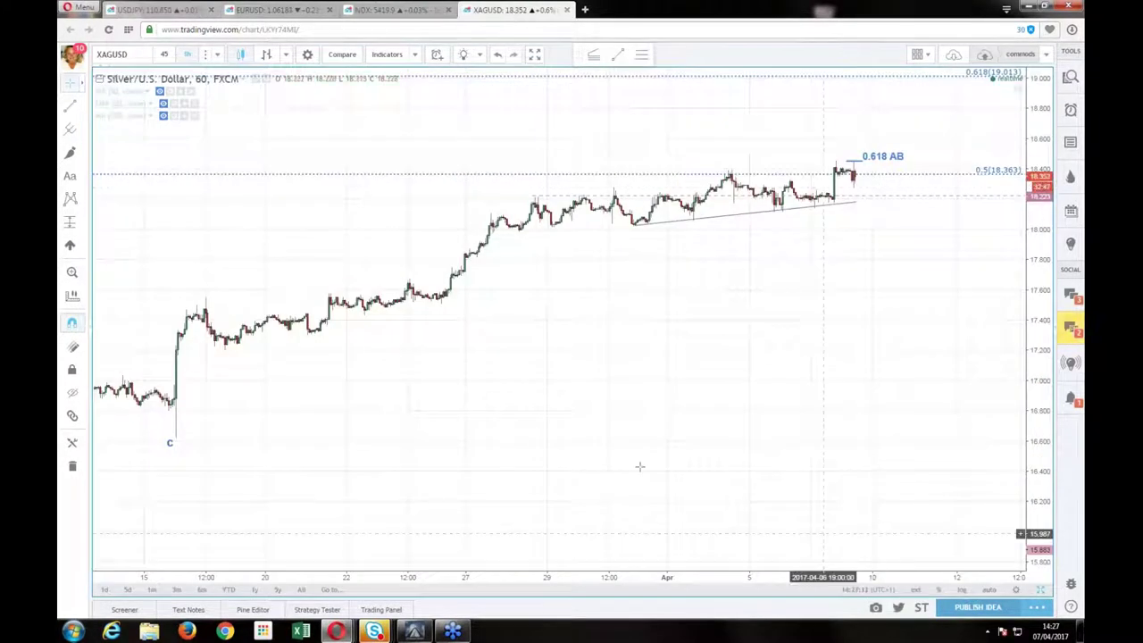
click(218, 55)
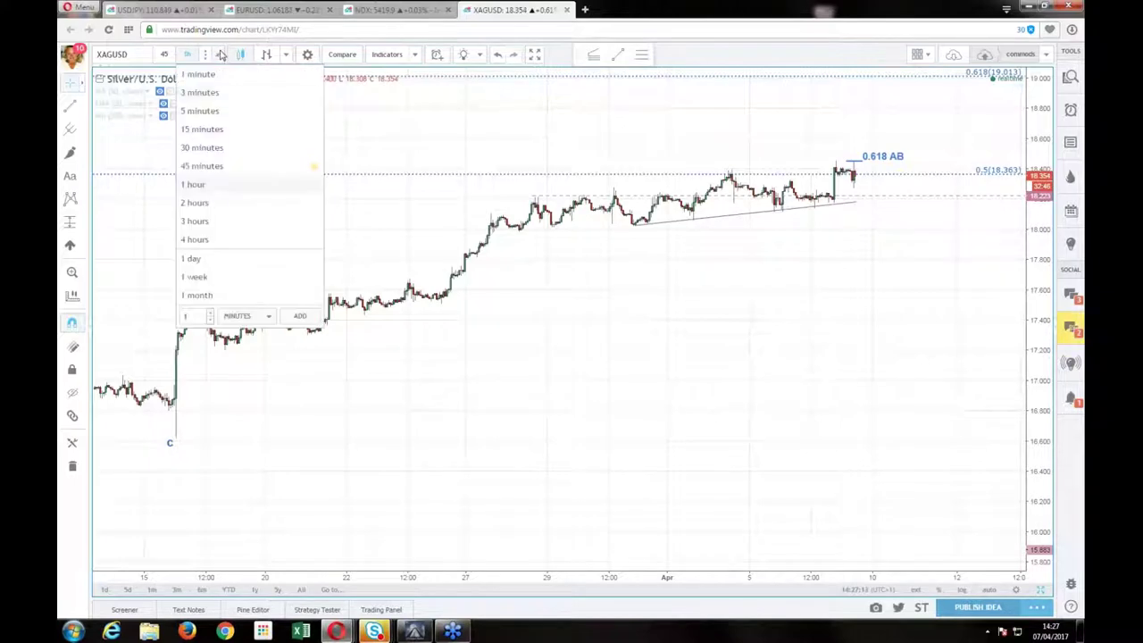
click(209, 258)
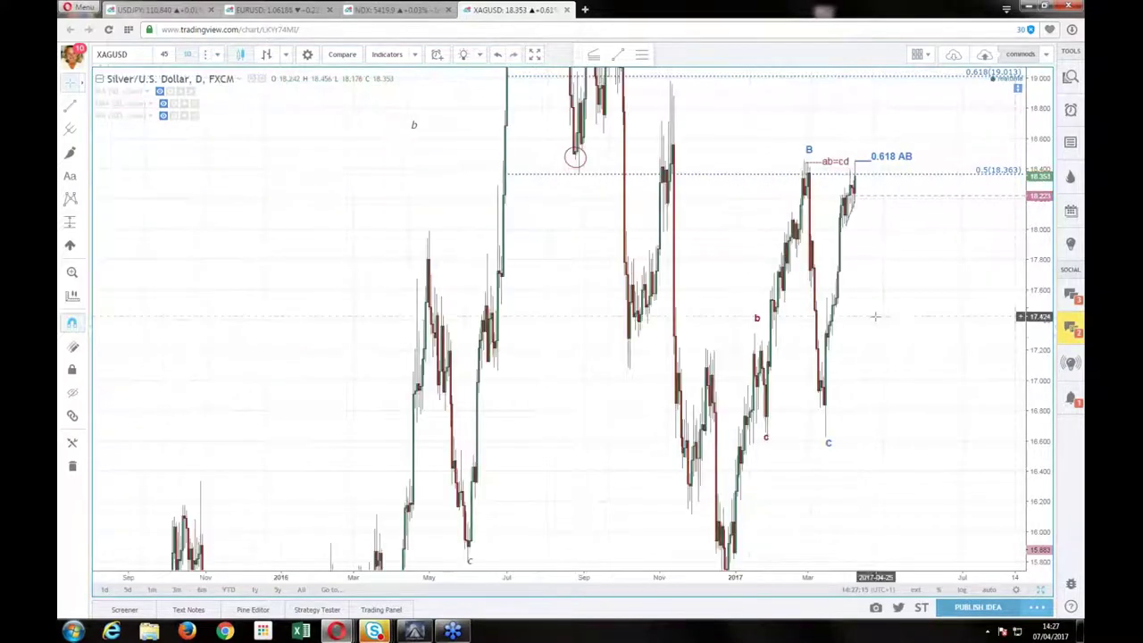
- Move the ab=cd label on the silver chart beside point B, just above the 0.5 level
drag(1040, 299, 1047, 507)
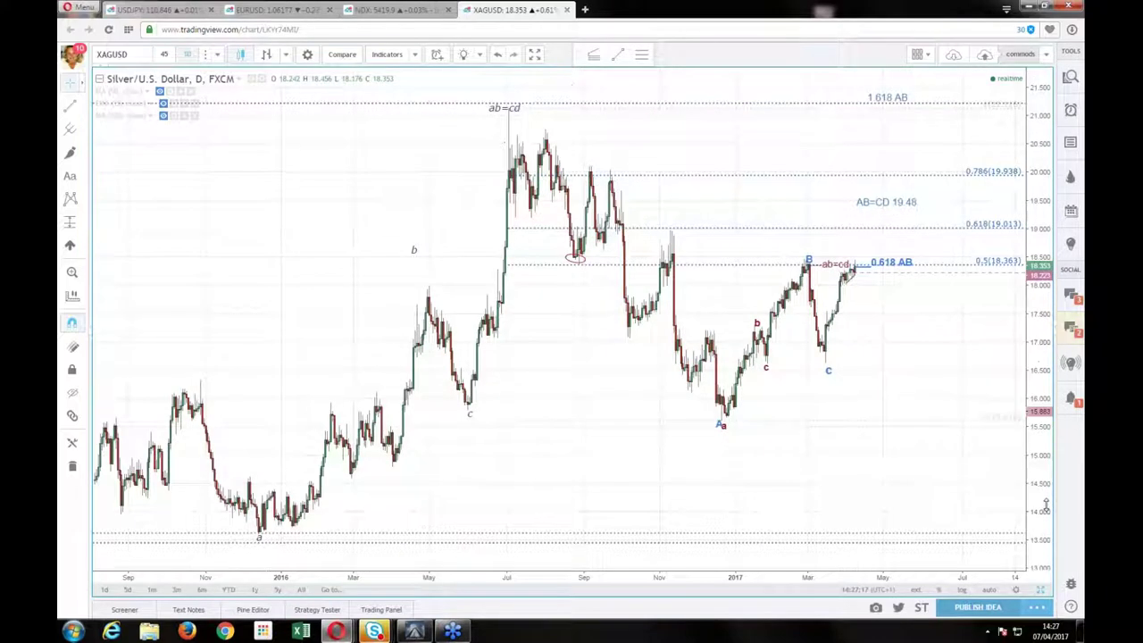
drag(879, 473, 786, 523)
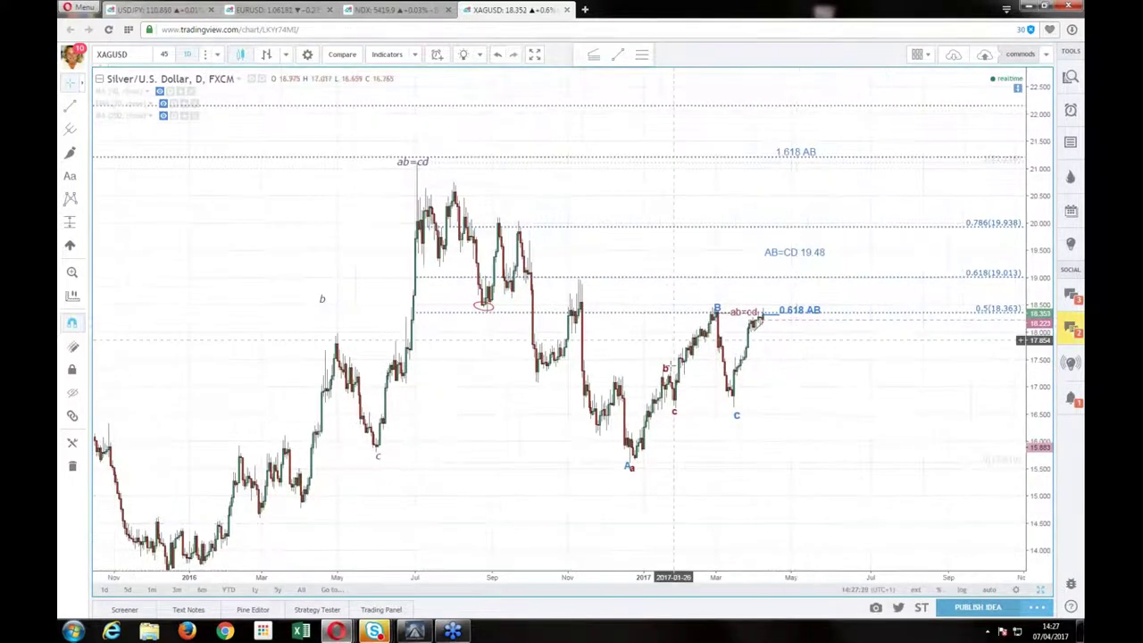
drag(740, 311, 729, 306)
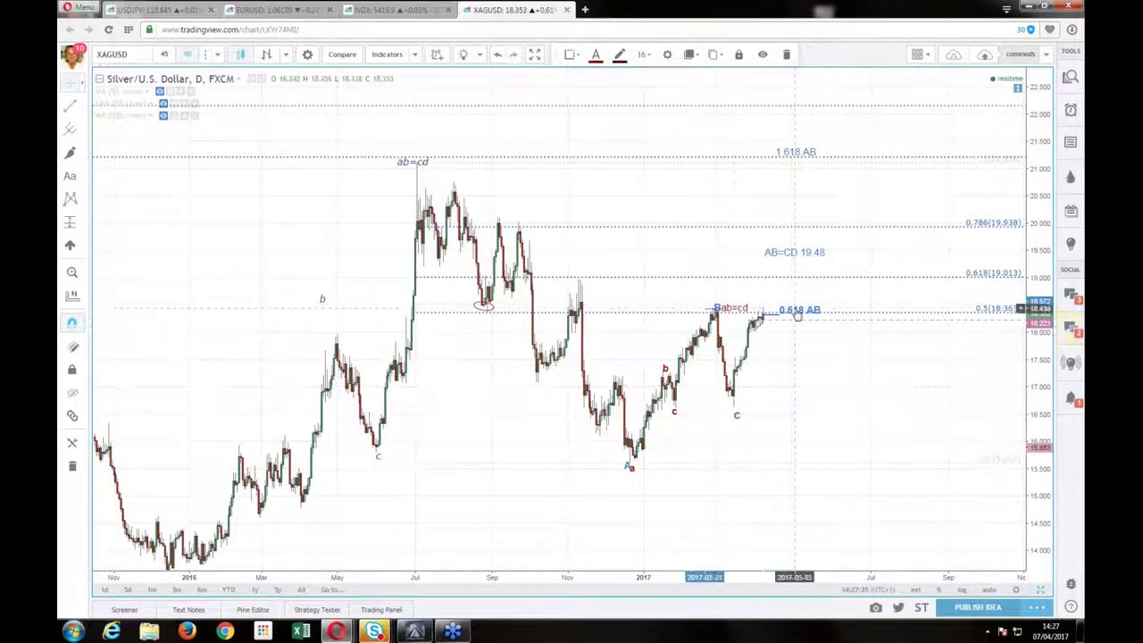
- Move the 0.618 AB label on the silver chart just above the 0.5 level, level with point B
drag(792, 307, 791, 306)
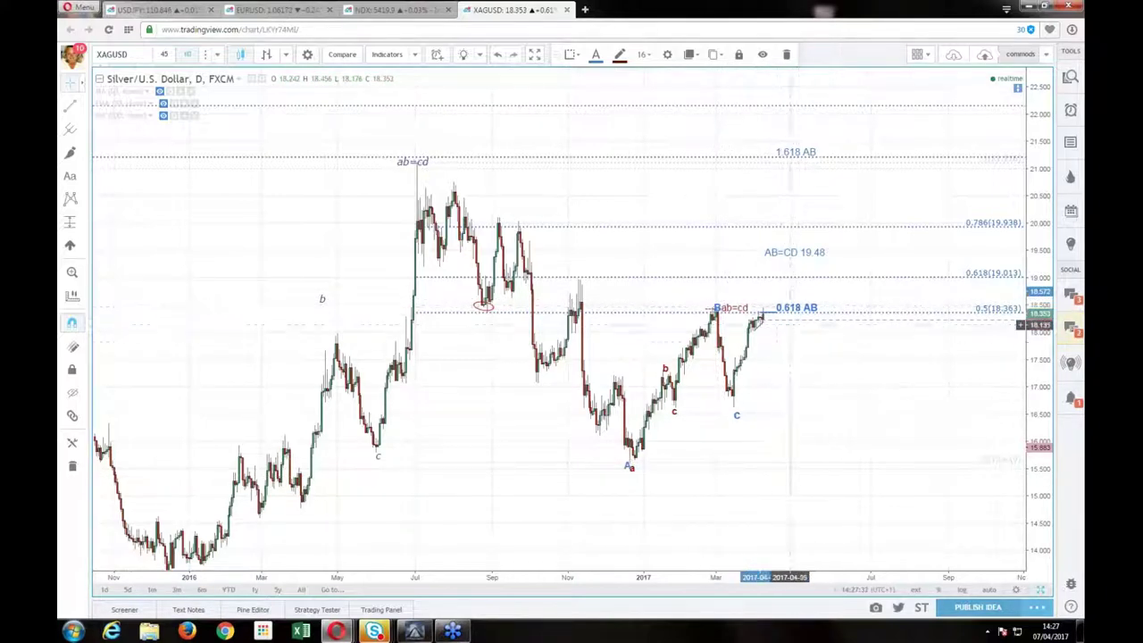
click(778, 319)
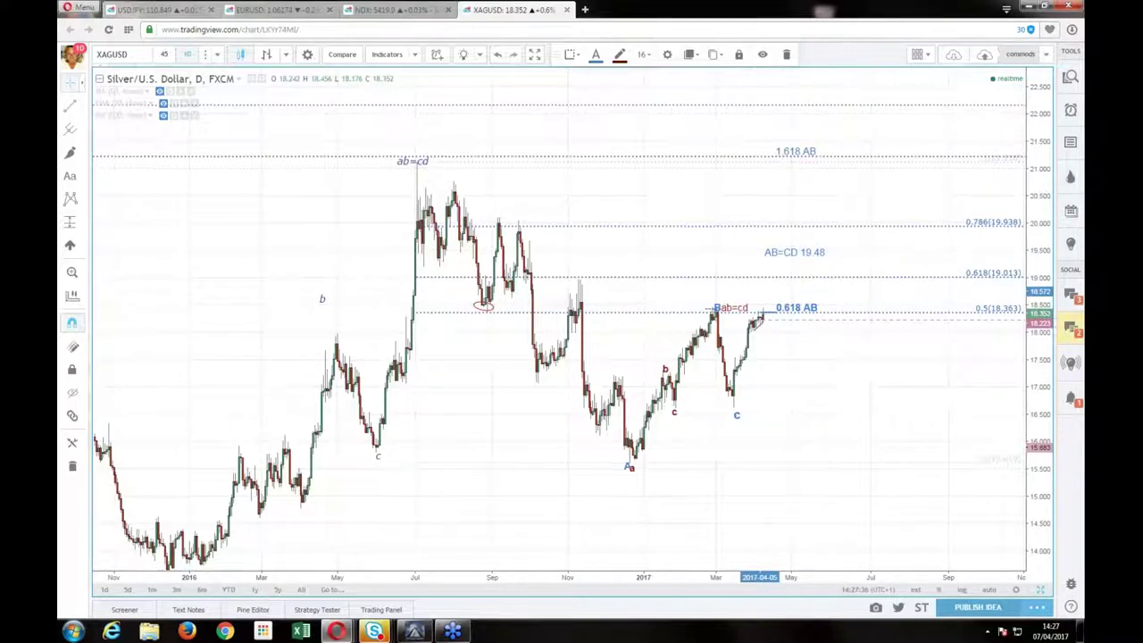
- Examine the silver daily chart's A, B and C swing against the 0.5 level and the AB=CD 19.48 target
drag(940, 433, 971, 429)
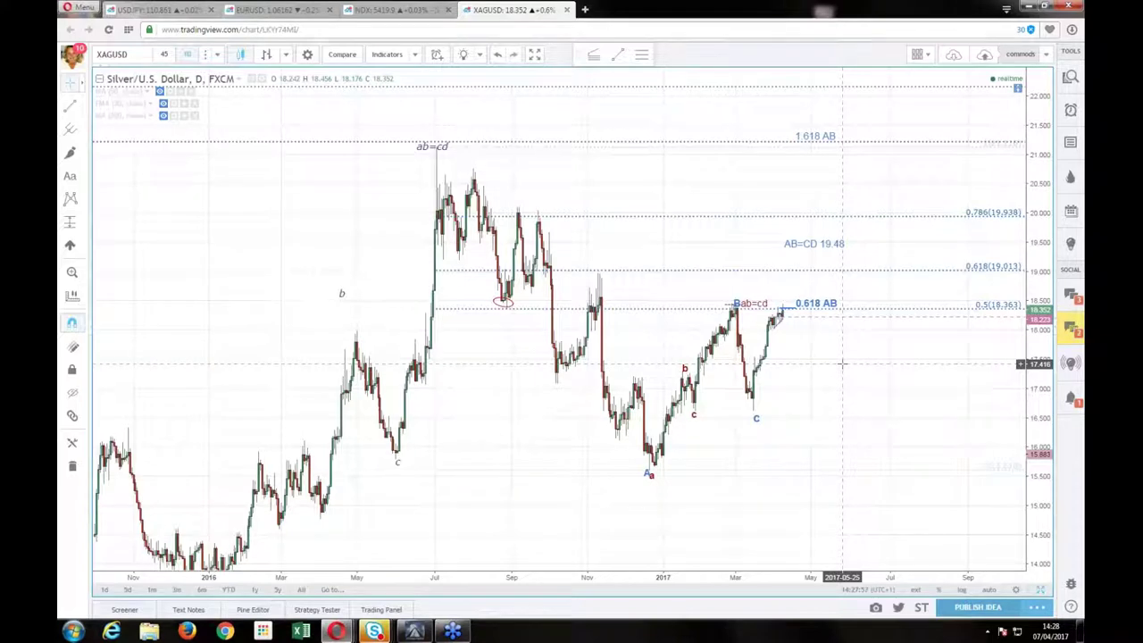
mouse_move(572, 577)
mouse_down()
mouse_move(544, 581)
mouse_move(572, 580)
mouse_up()
drag(569, 475, 661, 441)
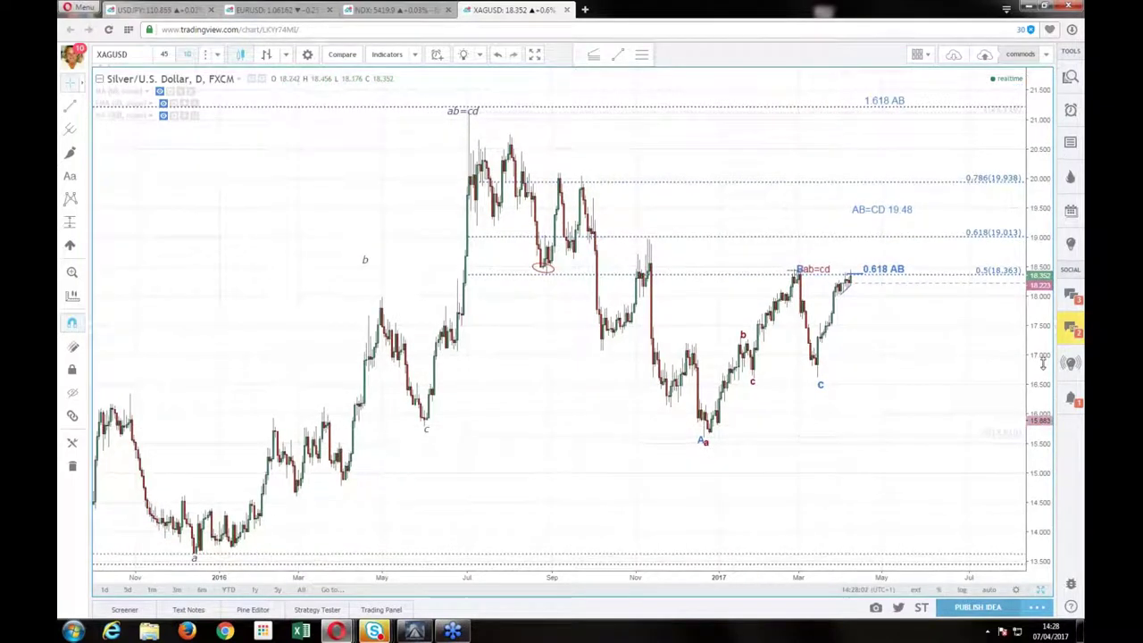
drag(1043, 362, 1044, 350)
mouse_move(599, 501)
mouse_down()
mouse_move(609, 472)
mouse_move(611, 483)
mouse_up()
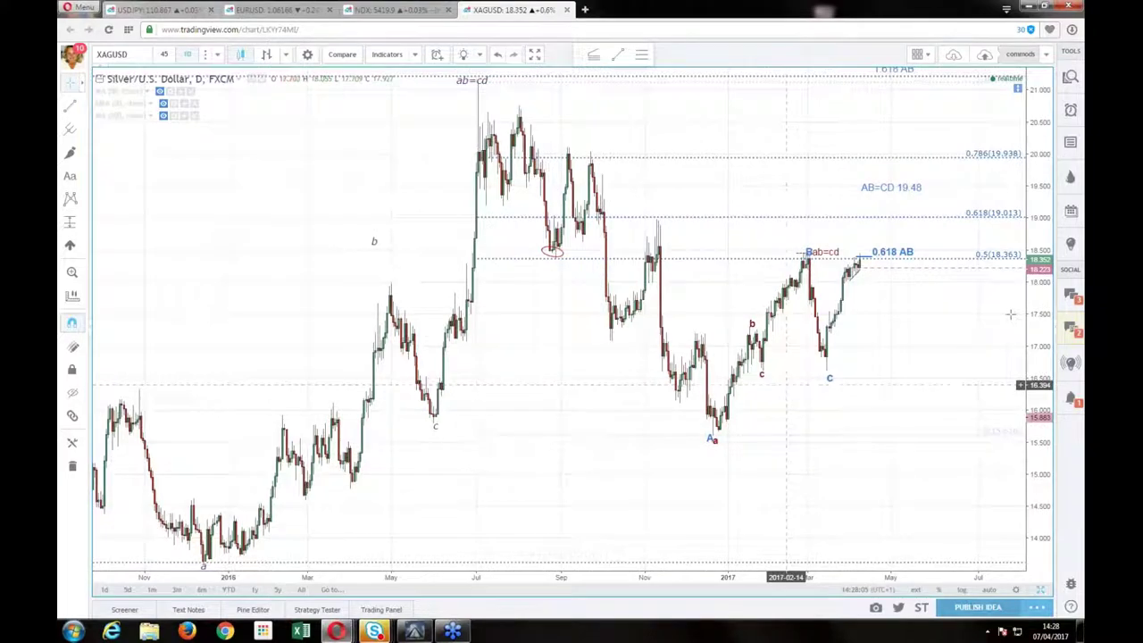
- Switch to the copper futures chart, enlarge it and set its interval to 1 day
key(alt+Return)
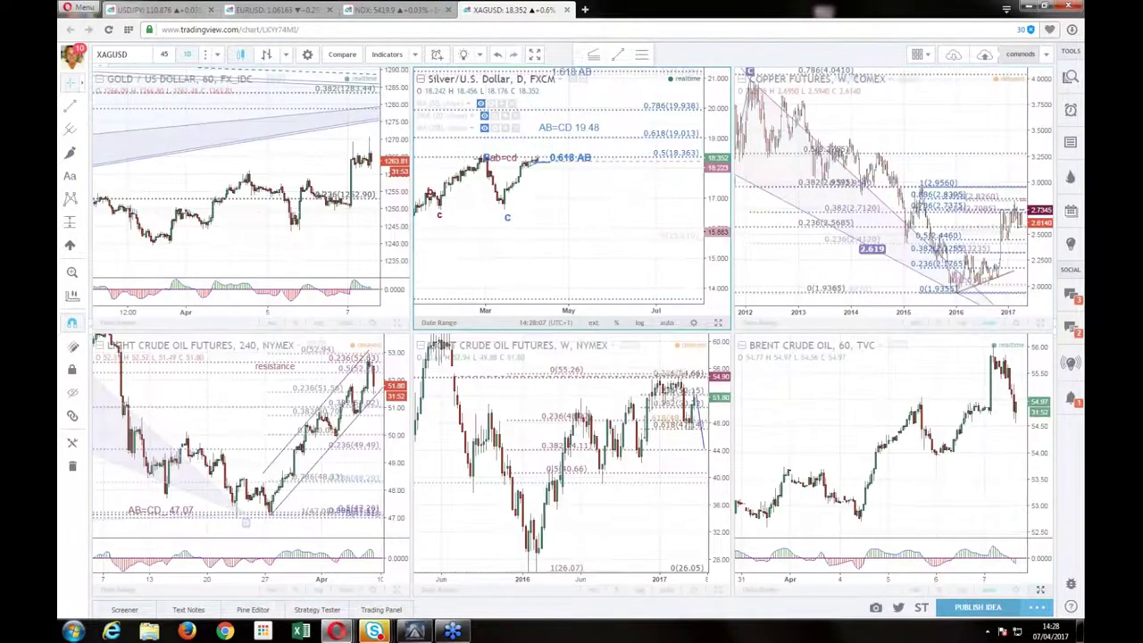
click(1045, 327)
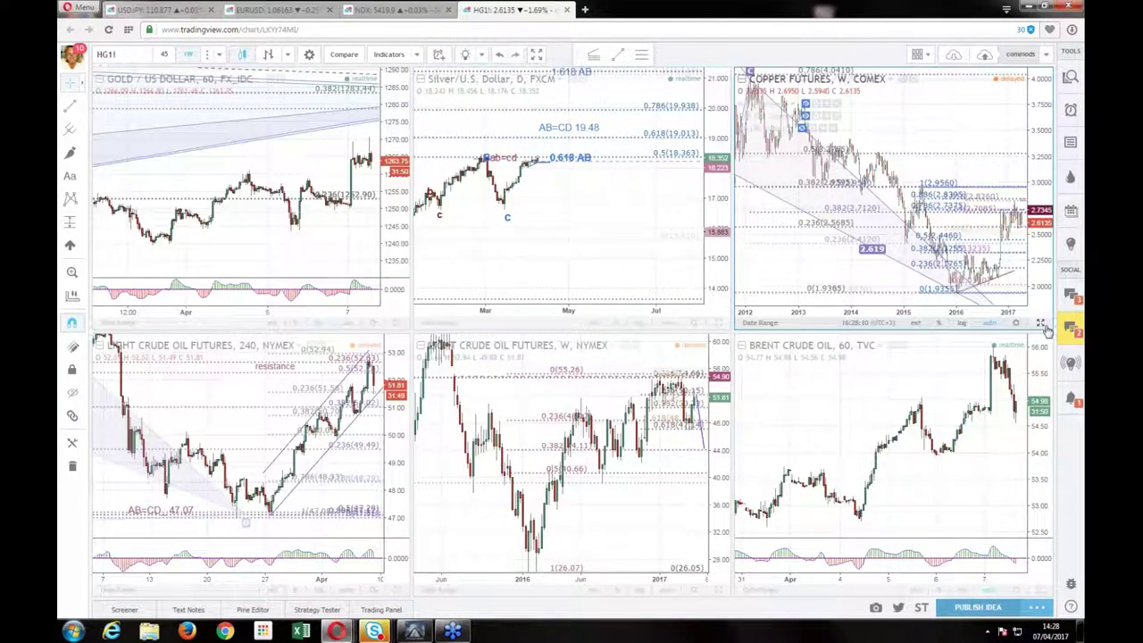
click(1041, 324)
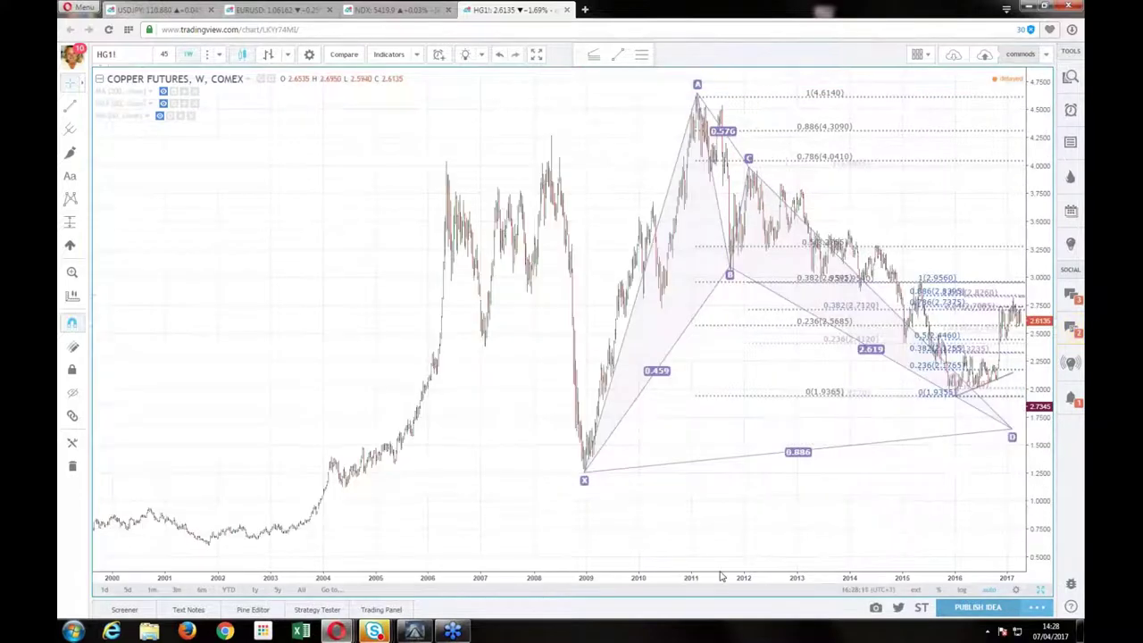
drag(721, 576, 342, 526)
scroll(558, 542, up, 2)
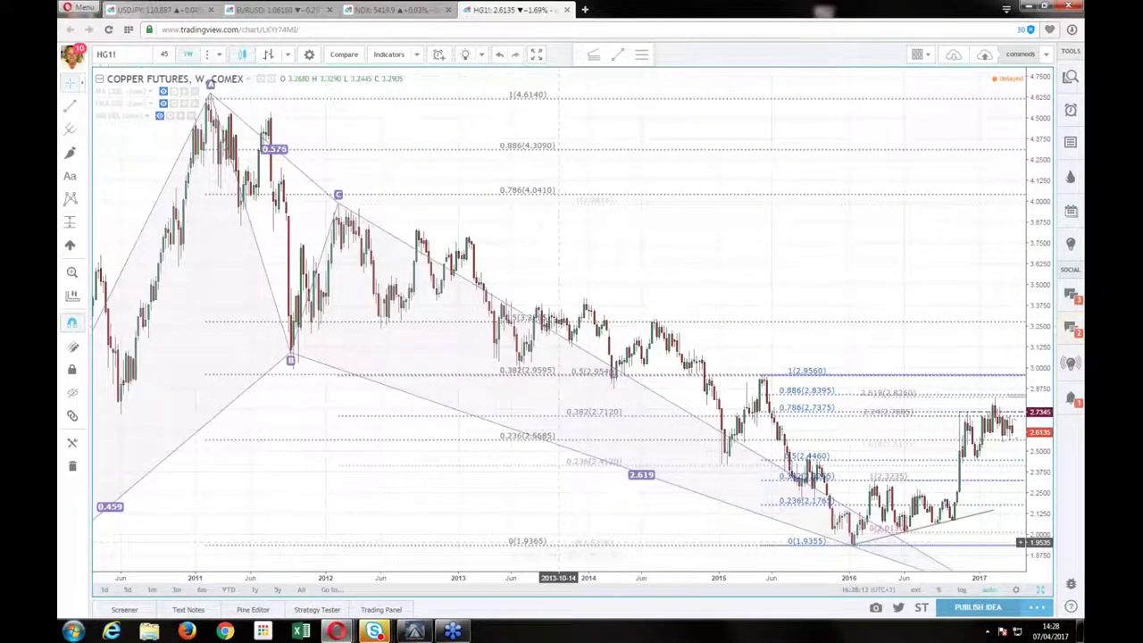
drag(558, 576, 551, 576)
scroll(558, 318, up, 2)
click(219, 54)
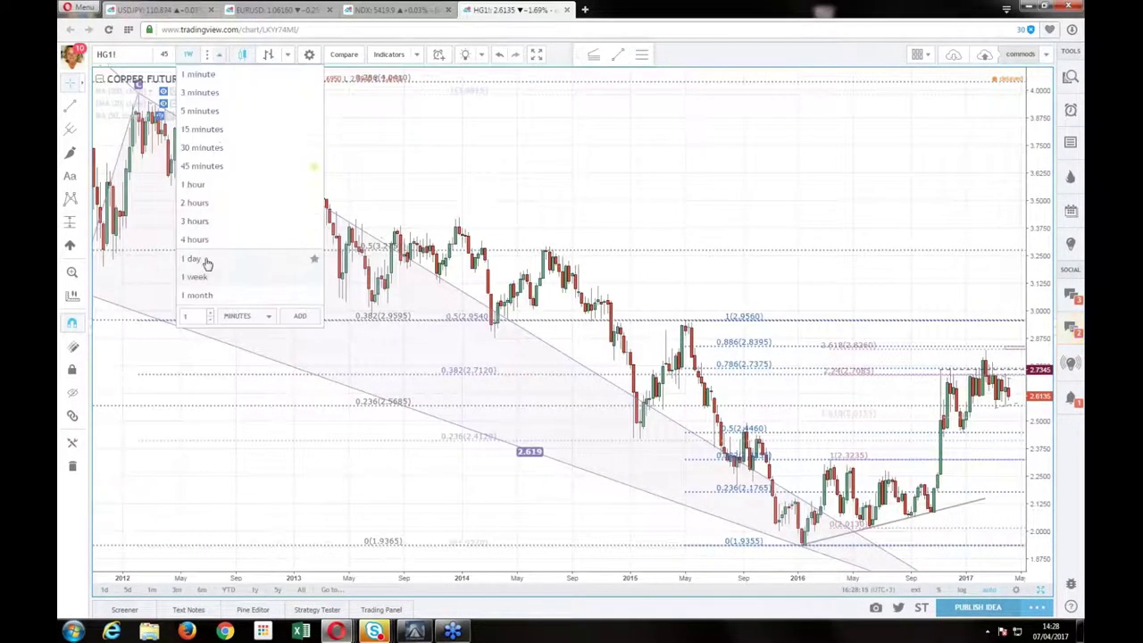
click(193, 259)
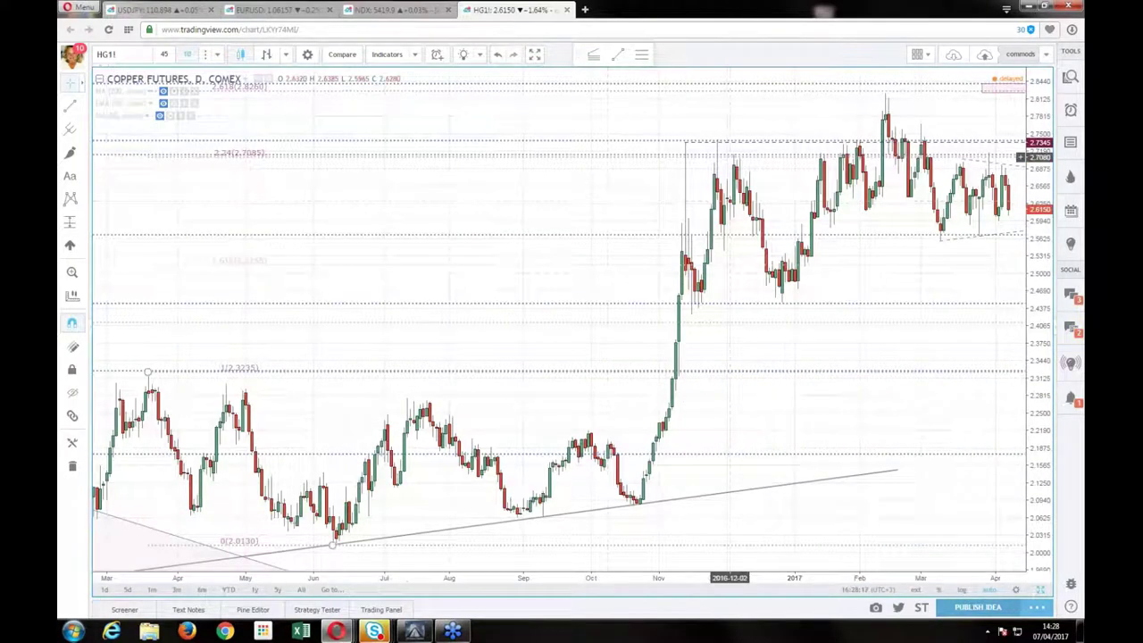
- Examine copper's daily consolidation between the dashed trendlines against the 2.7345 level and the rising 2016 trendline
drag(569, 232, 423, 233)
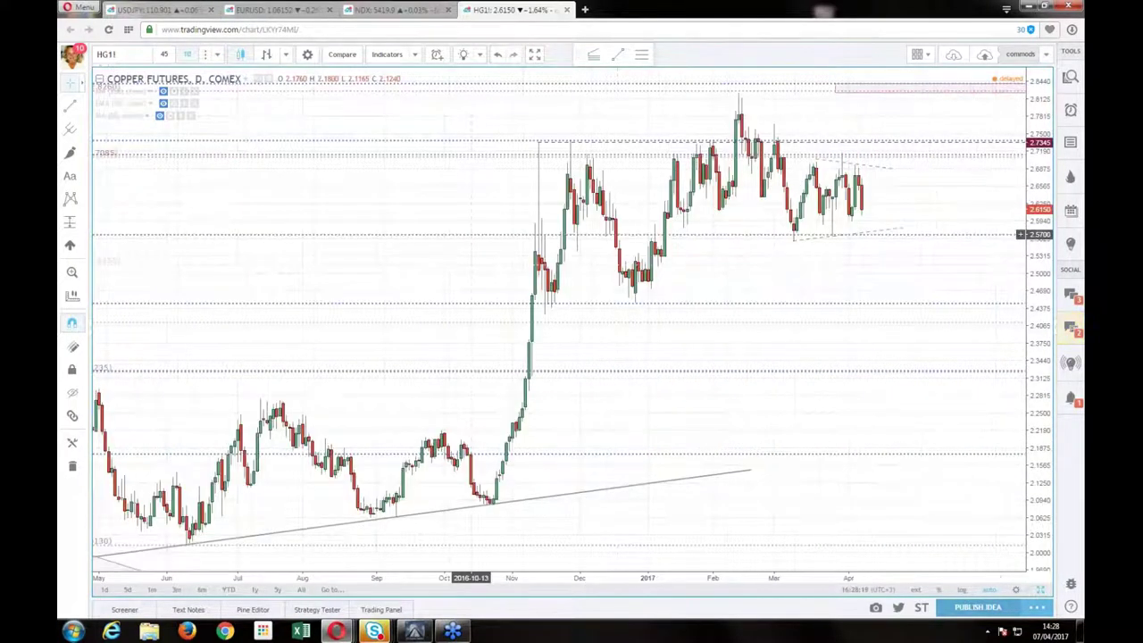
drag(1039, 156, 1039, 189)
drag(497, 578, 605, 578)
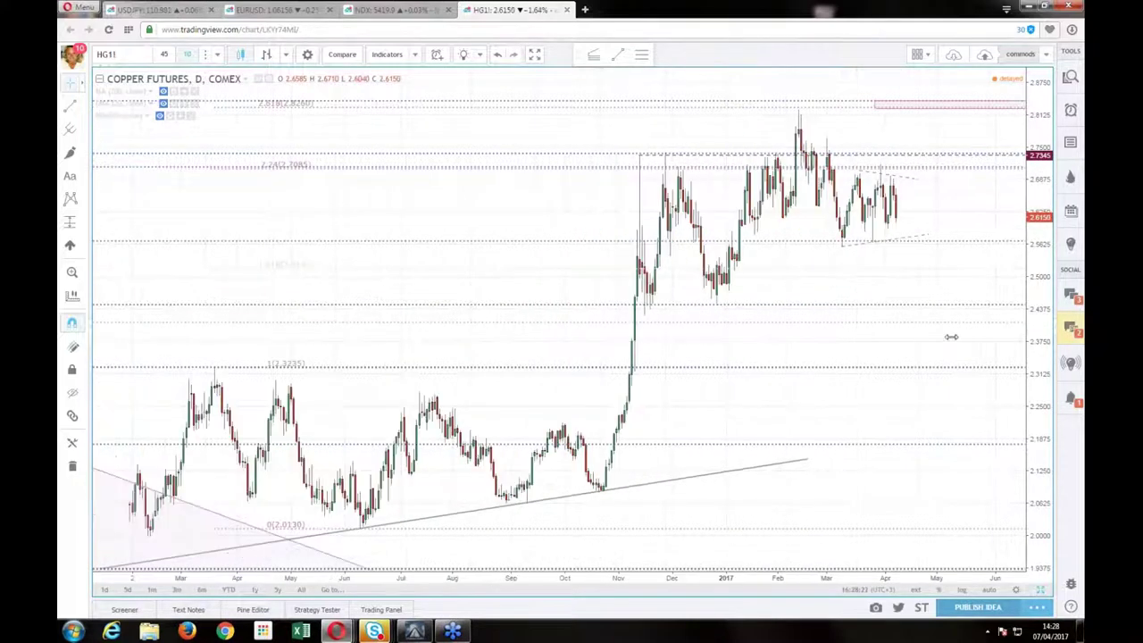
scroll(952, 337, up, 1)
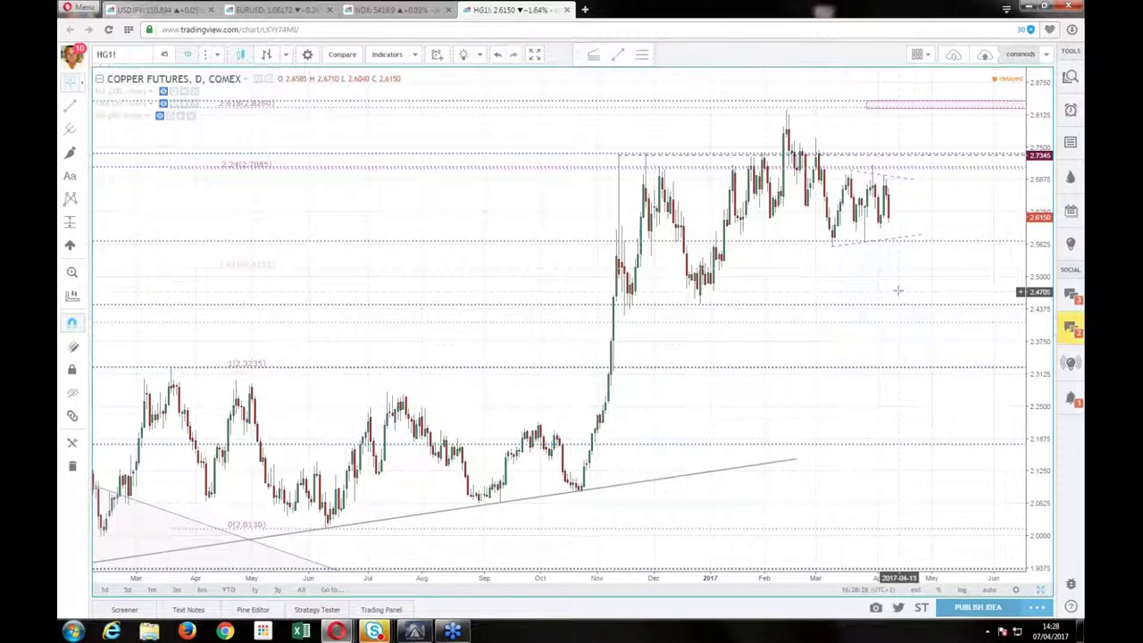
drag(923, 263, 942, 254)
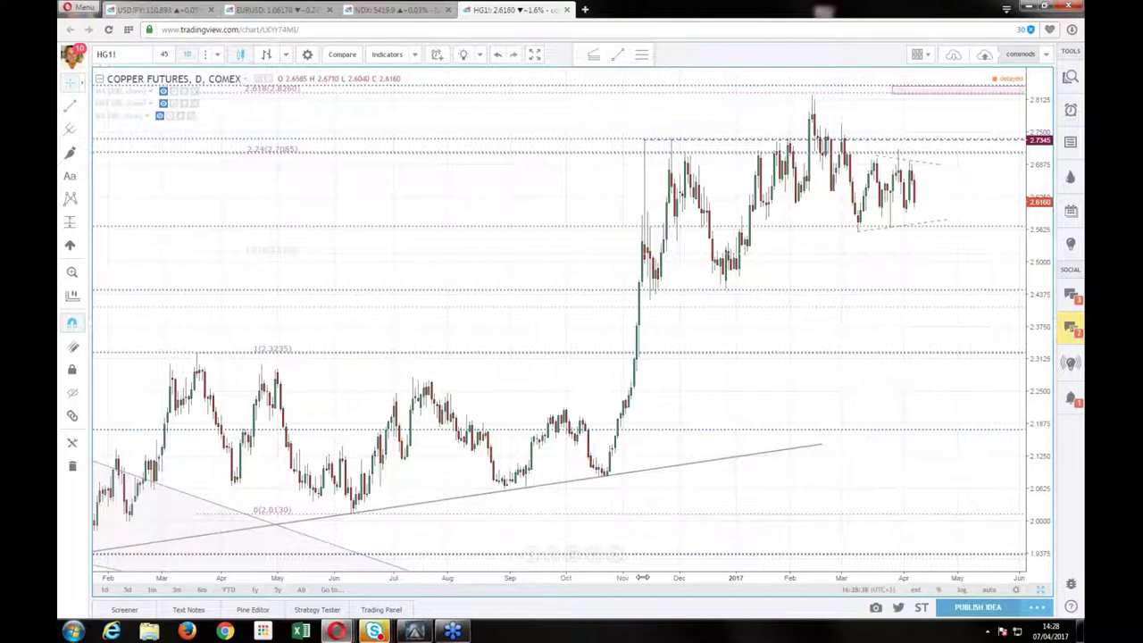
drag(642, 578, 681, 578)
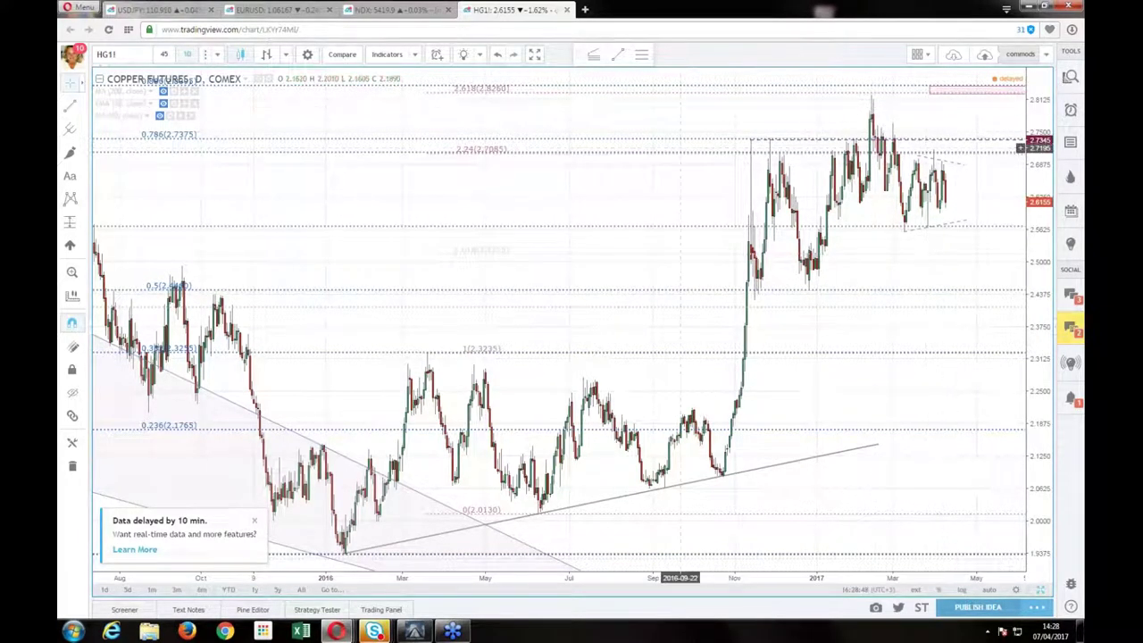
drag(681, 147, 623, 148)
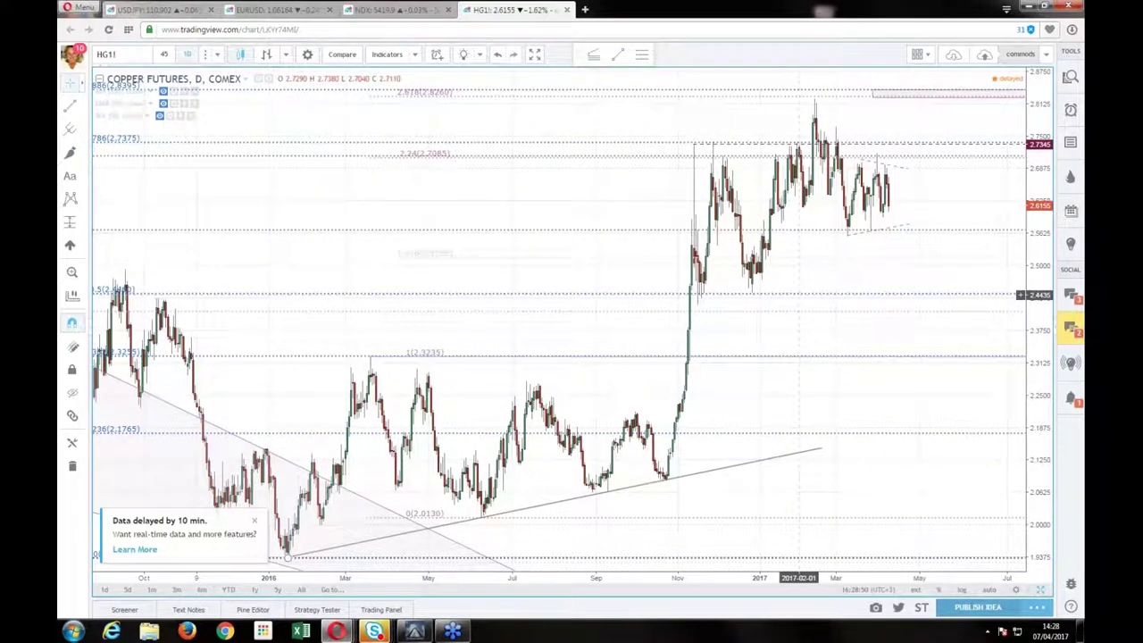
drag(534, 255, 602, 259)
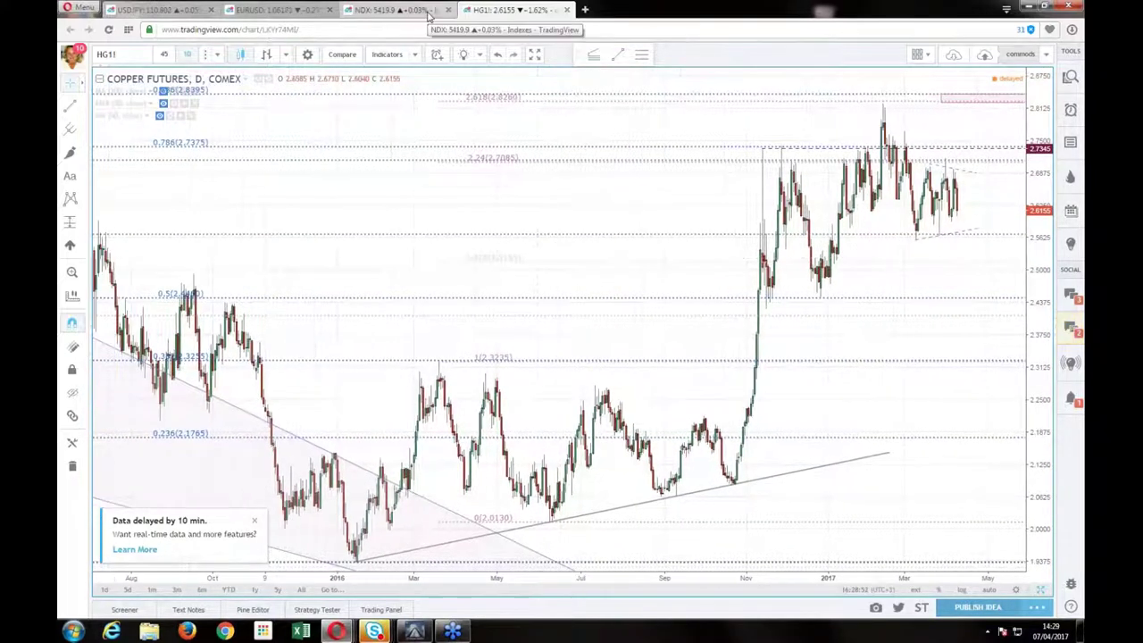
- Switch to the enlarged XAUUSD gold chart, set its interval to 1 day and turn on automatic price scaling
click(1041, 591)
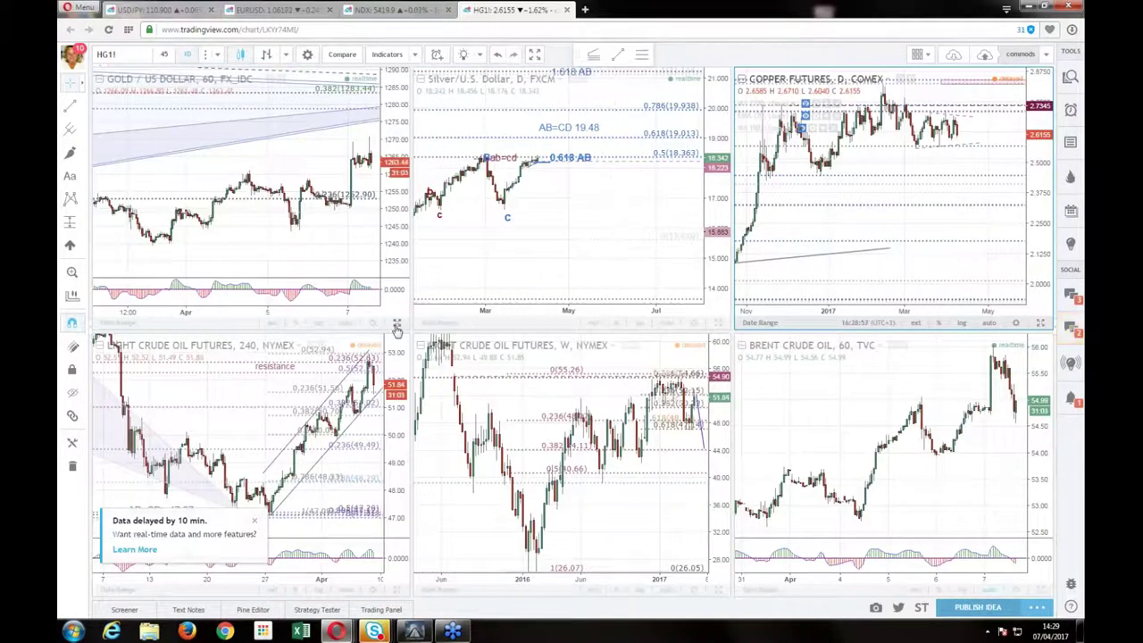
click(397, 329)
click(396, 325)
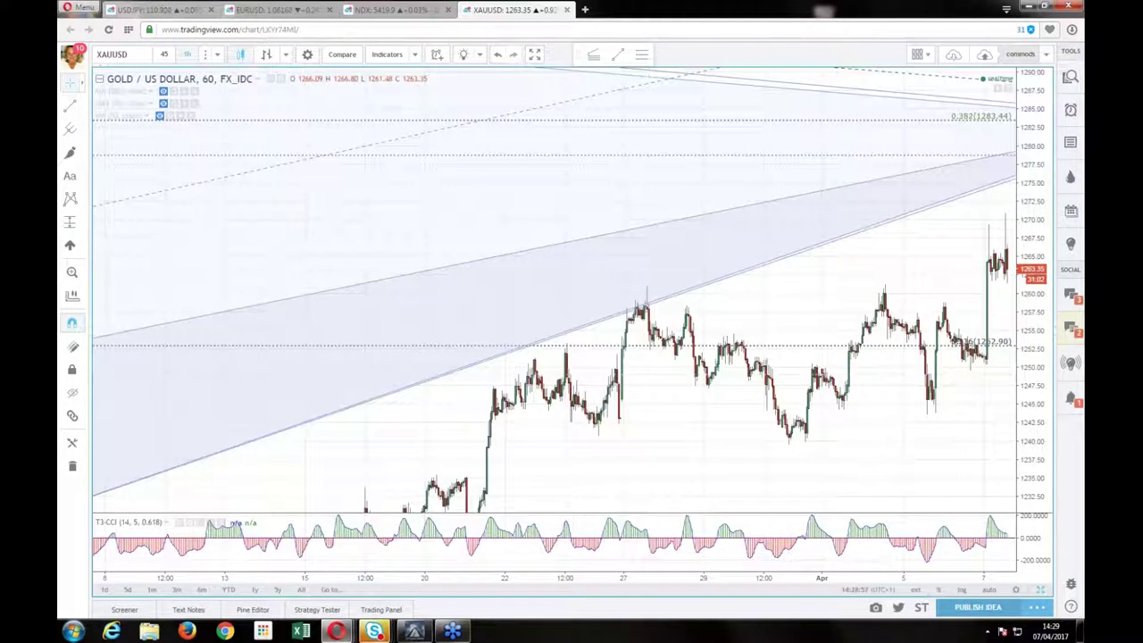
click(188, 55)
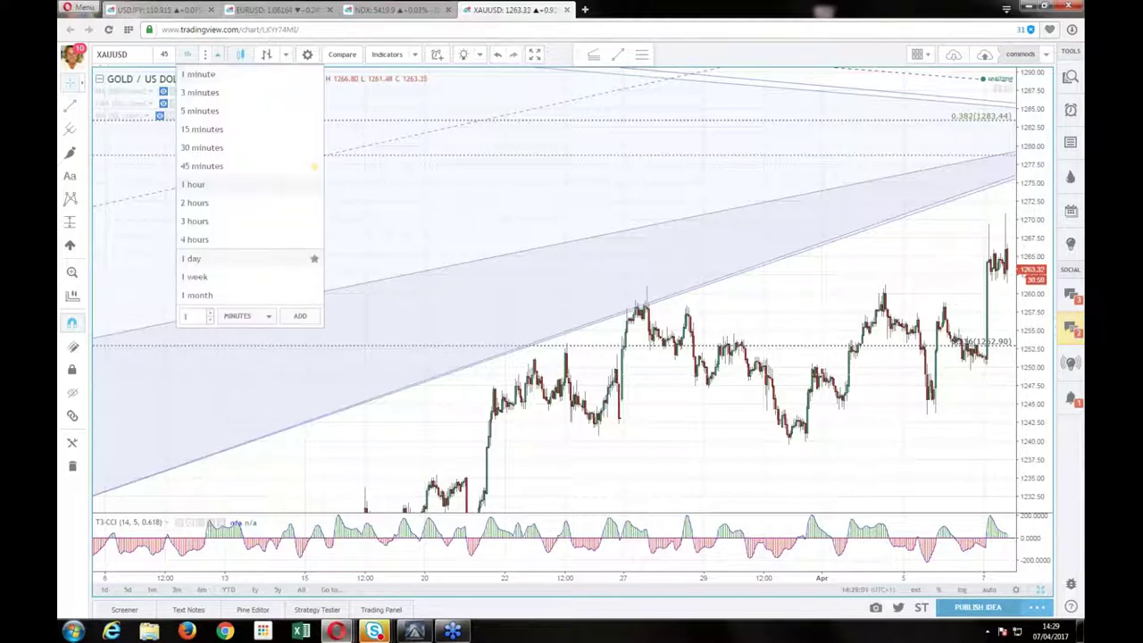
click(191, 258)
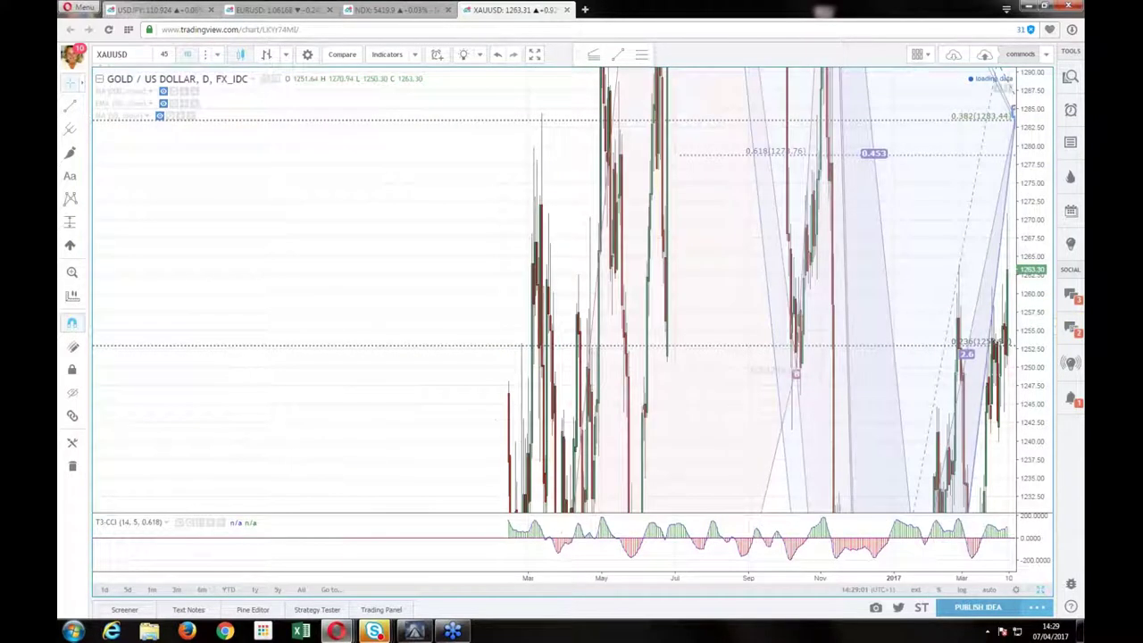
click(989, 592)
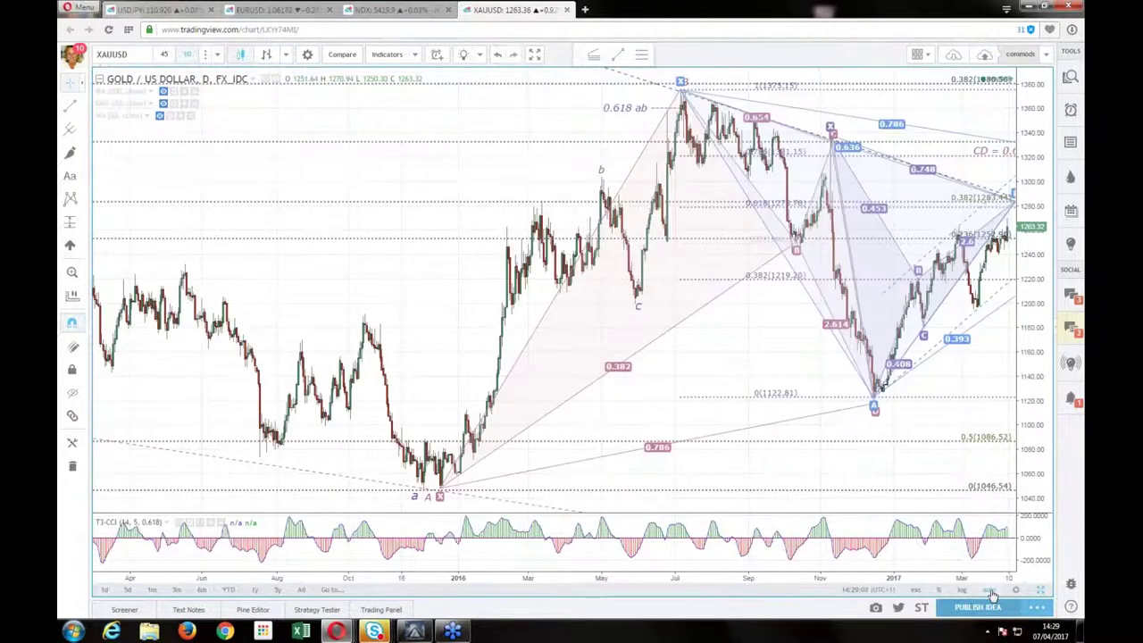
drag(819, 396, 526, 405)
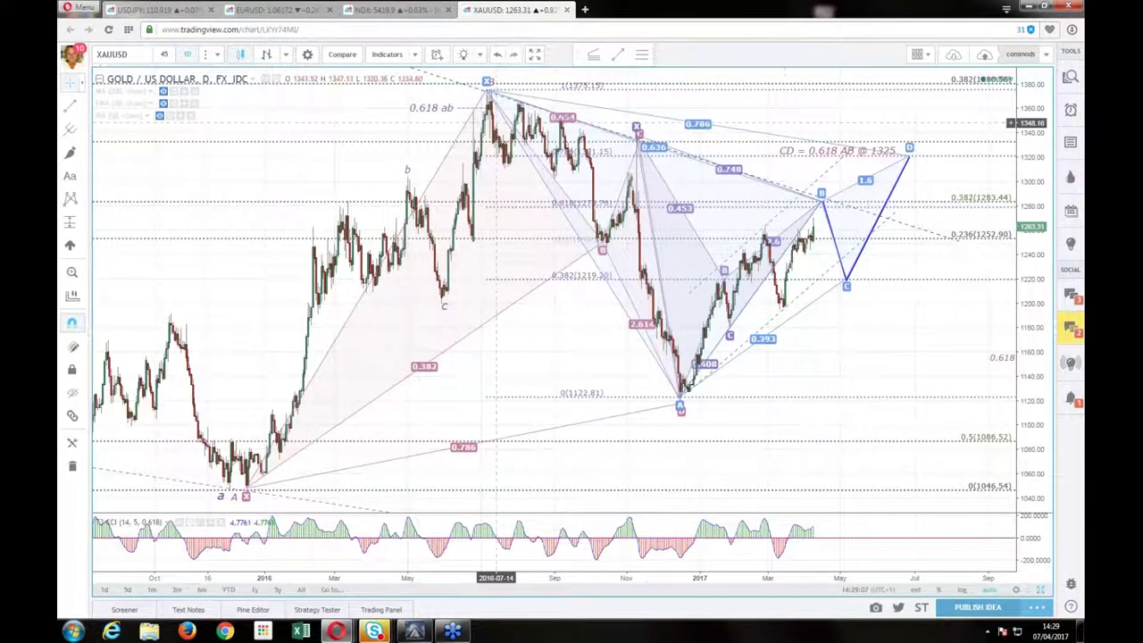